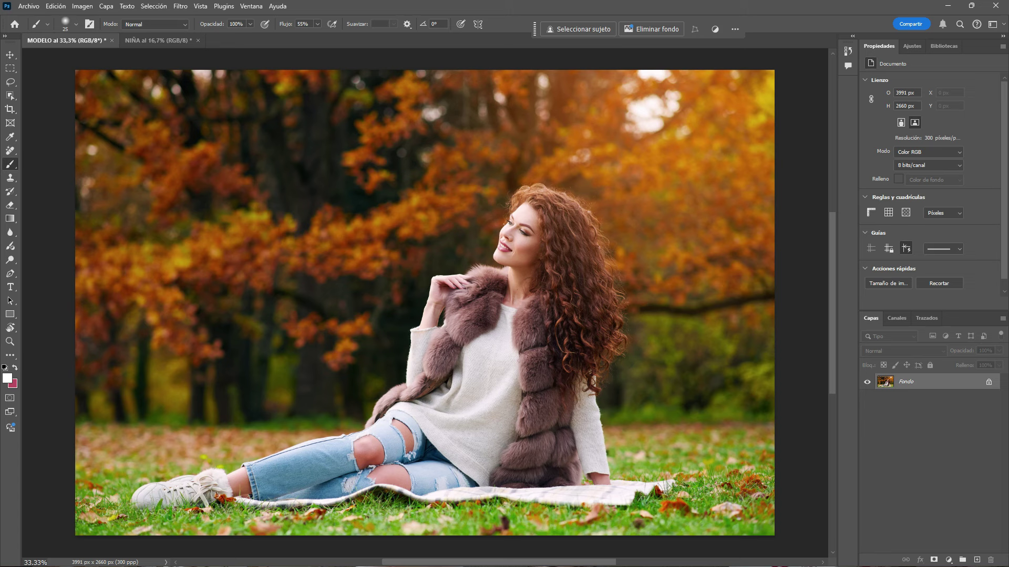
- Glance at the NIÑA photo, return to the MODELO portrait, and duplicate Fondo as Capa 1
click(158, 40)
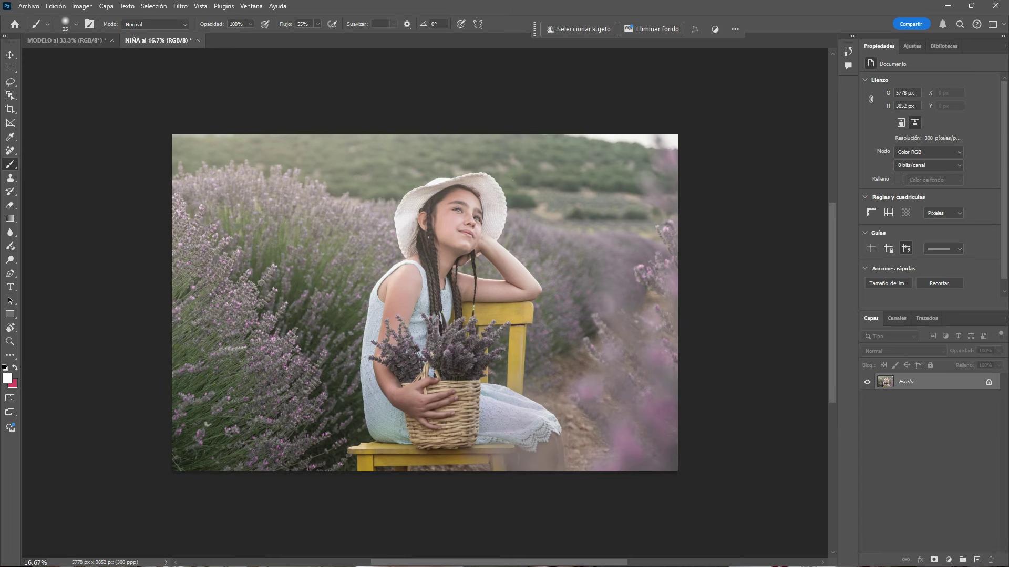
key(ctrl+Tab)
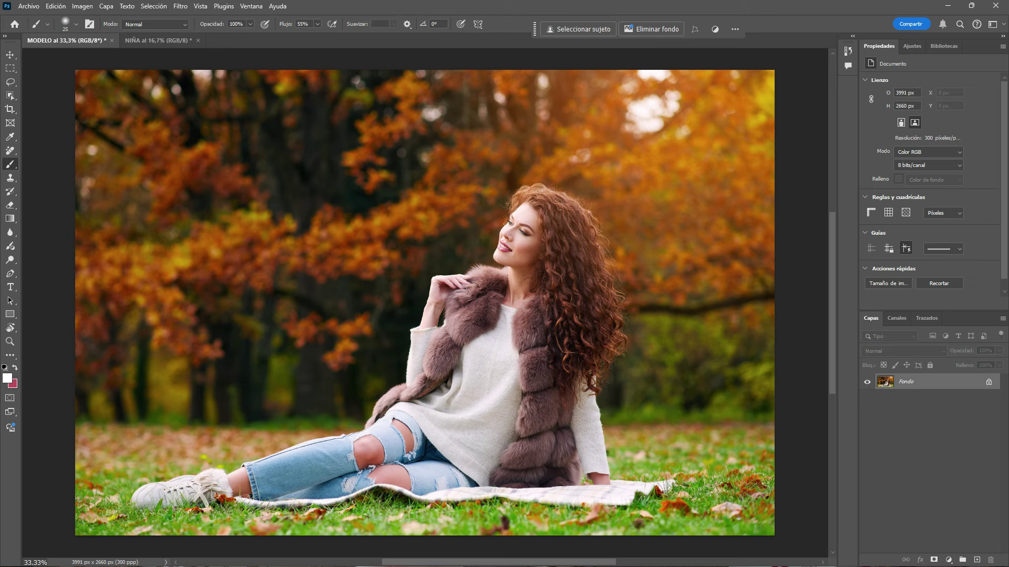
key(ctrl+j)
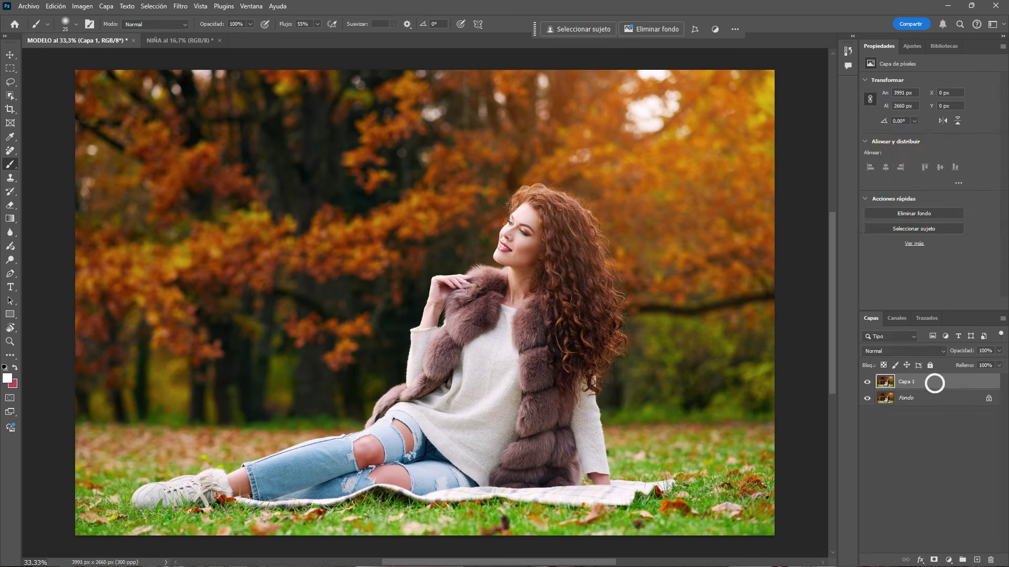
- Convert Capa 1 into a smart object and launch the Camera Raw filter on it
right_click(935, 383)
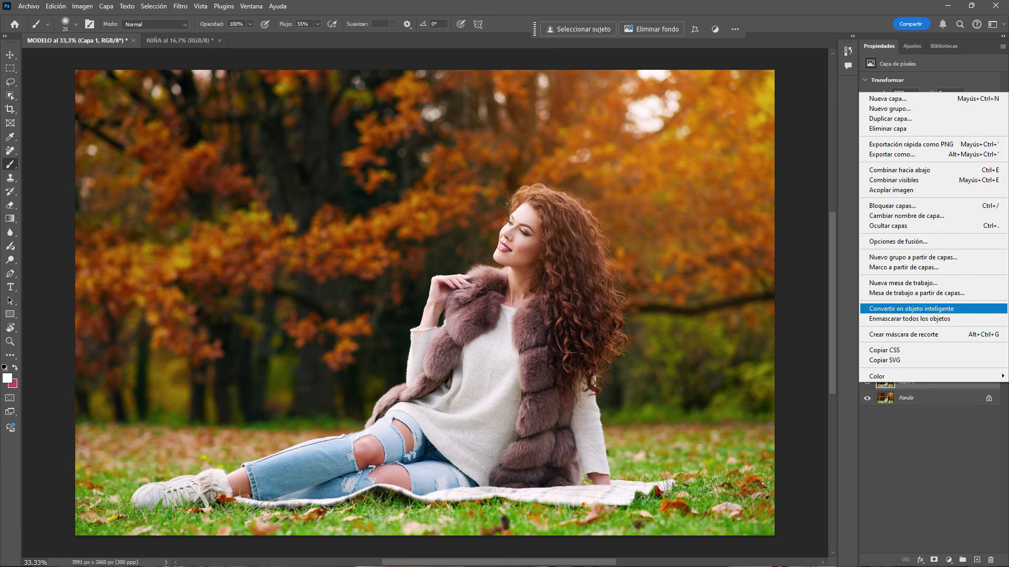
click(910, 309)
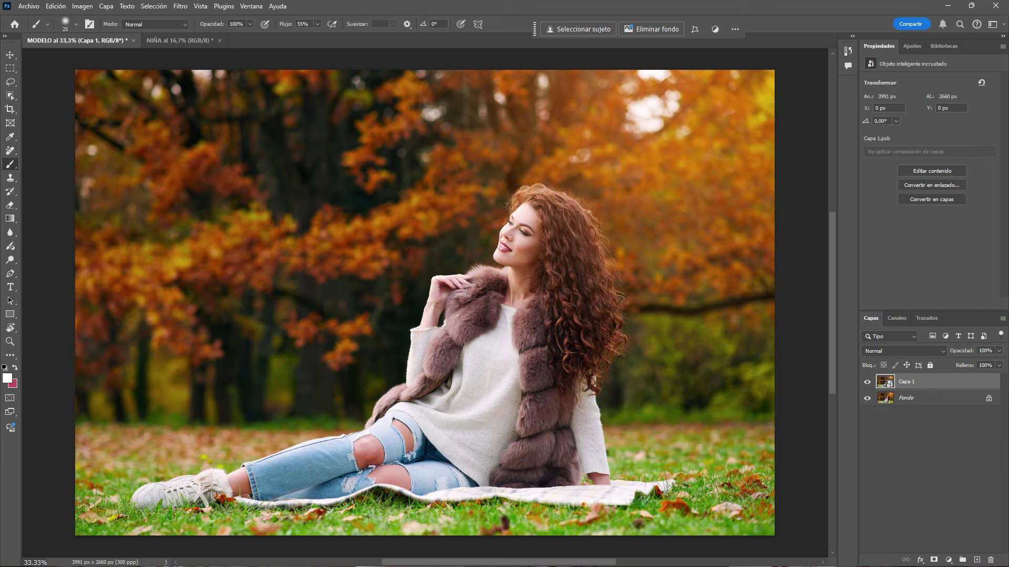
click(180, 6)
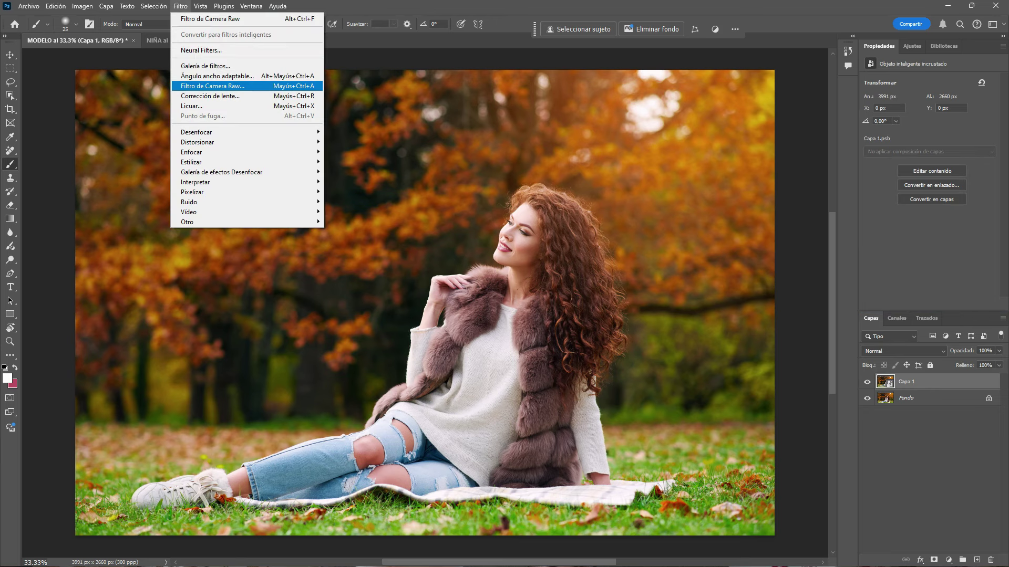
click(210, 86)
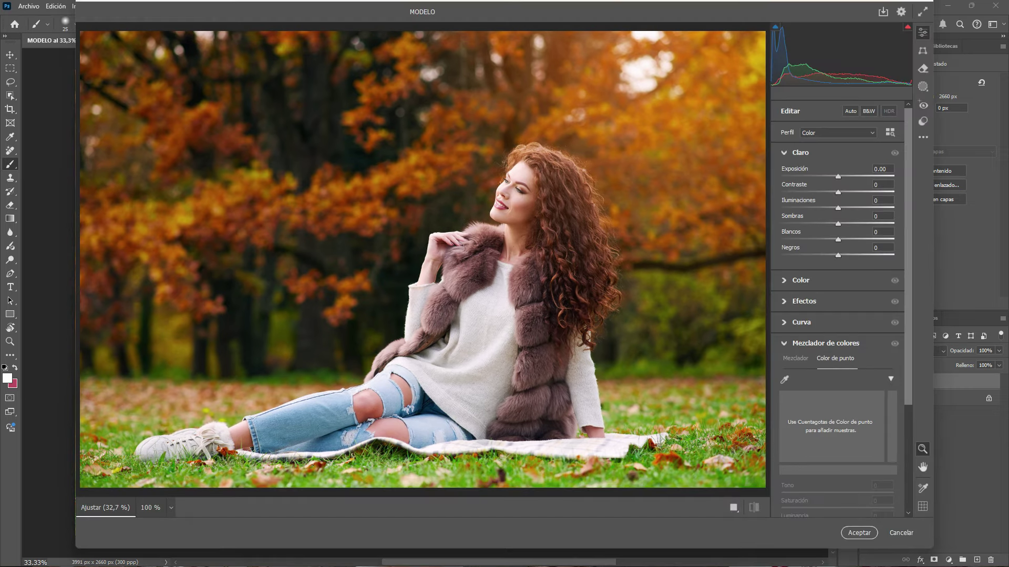
- In Camera Raw's colour mixer, reset Rojos luminance to 0 and arm the Color de punto eyedropper
click(800, 152)
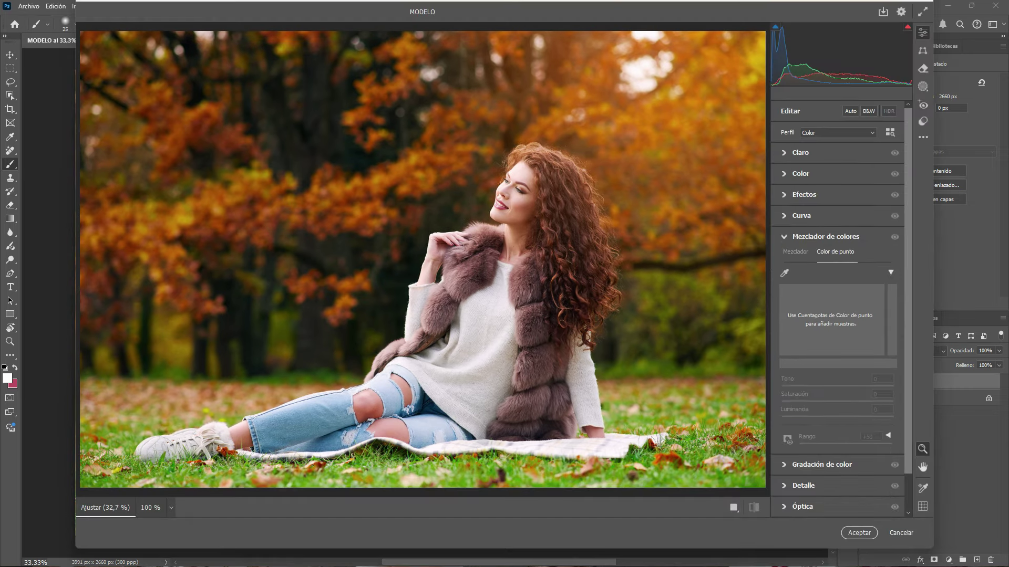
click(825, 236)
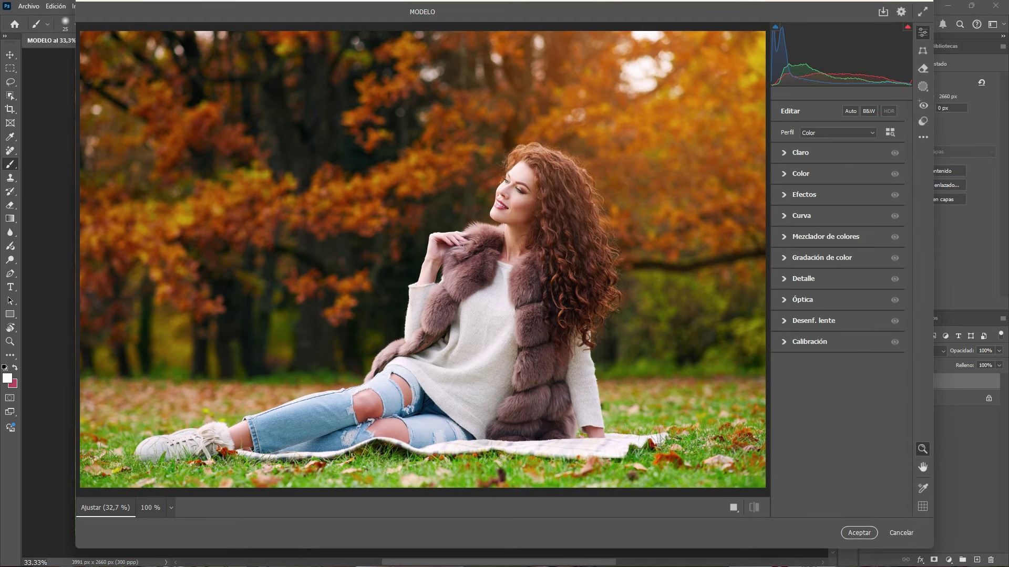
click(825, 236)
click(796, 251)
click(849, 286)
mouse_move(837, 316)
mouse_down()
mouse_move(818, 316)
mouse_move(852, 316)
mouse_move(835, 316)
mouse_up()
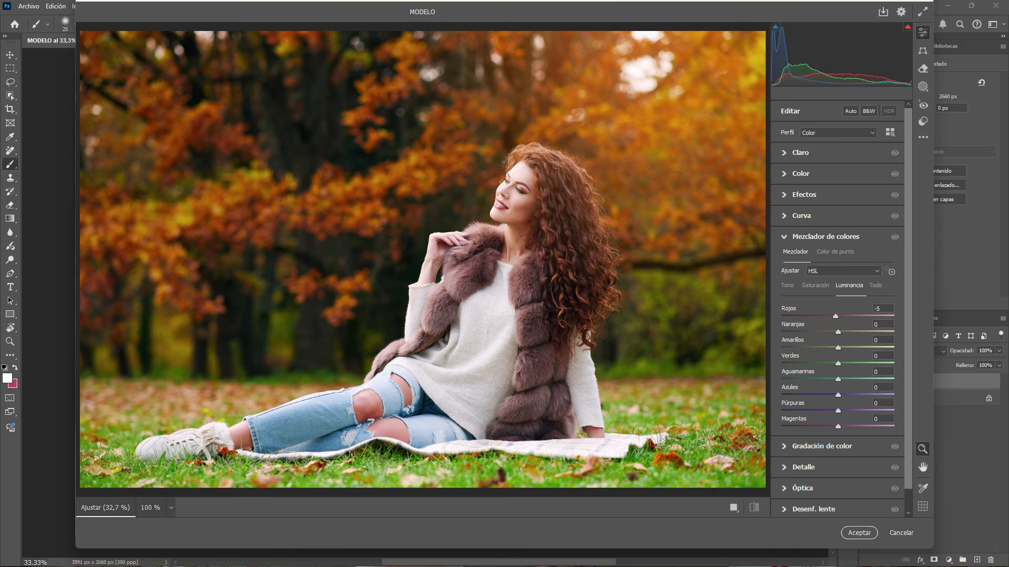
click(878, 309)
text(0)
click(831, 253)
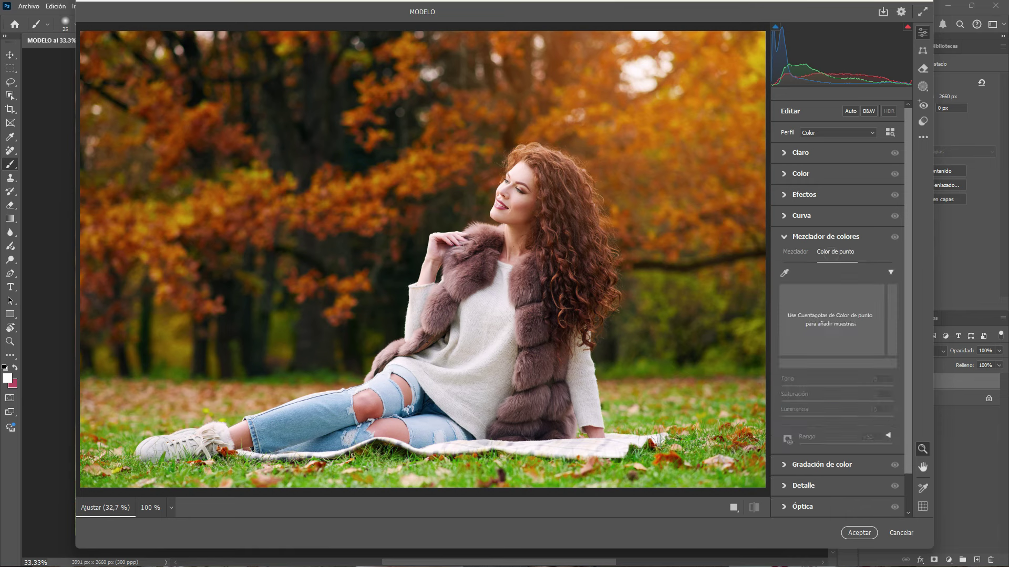
click(784, 273)
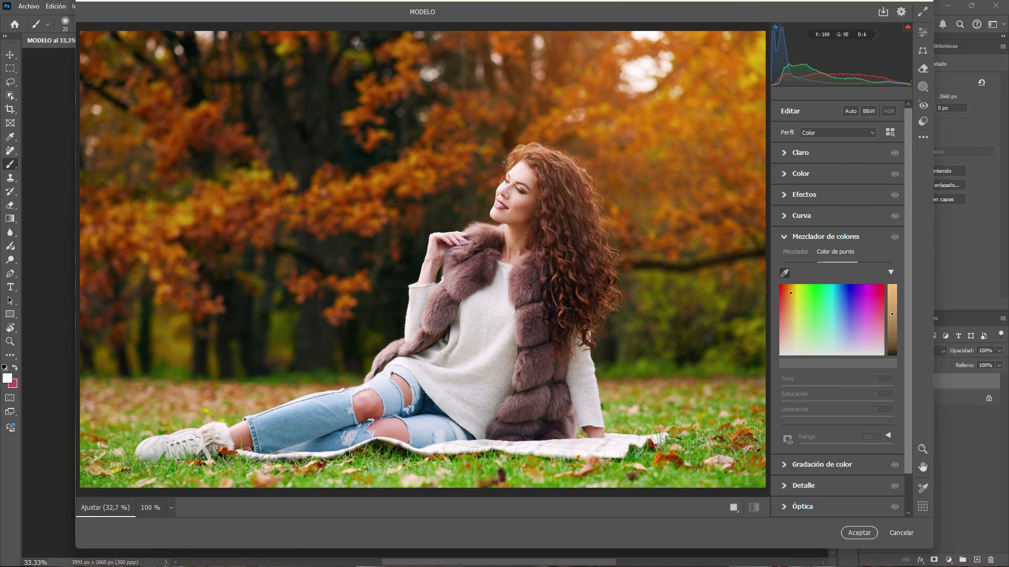
- Sample the orange foliage, set it to hue +30 and saturation -13, then sample the grass green
click(556, 105)
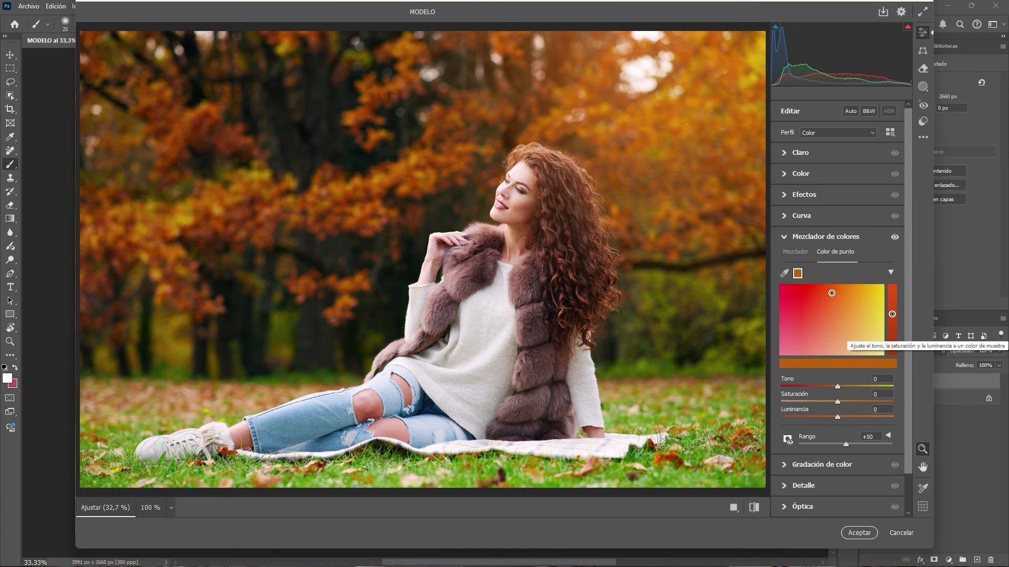
mouse_move(831, 292)
mouse_down()
mouse_move(852, 303)
mouse_move(852, 292)
mouse_move(854, 309)
mouse_move(865, 300)
mouse_move(843, 305)
mouse_move(857, 294)
mouse_up()
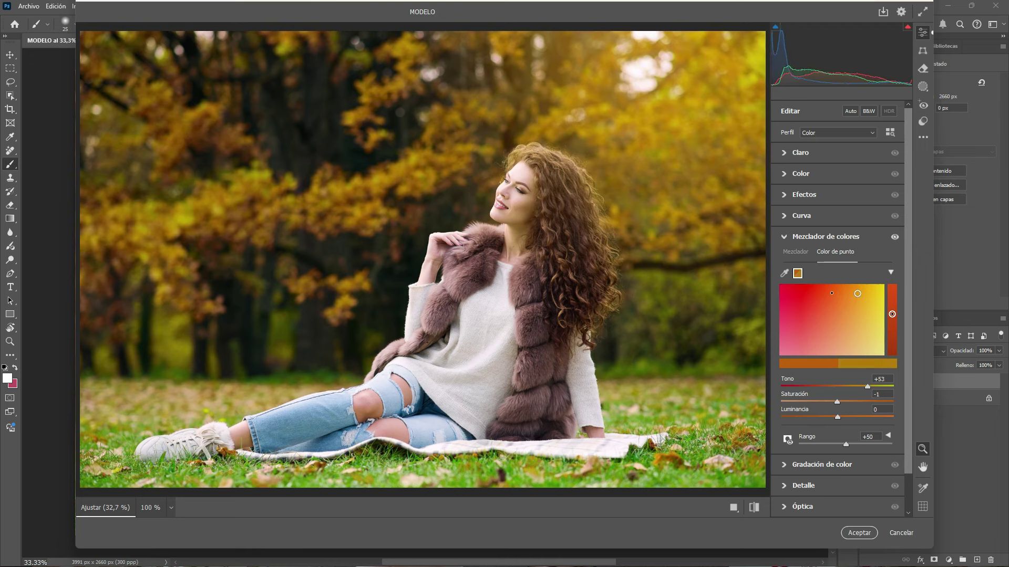
drag(857, 294, 846, 300)
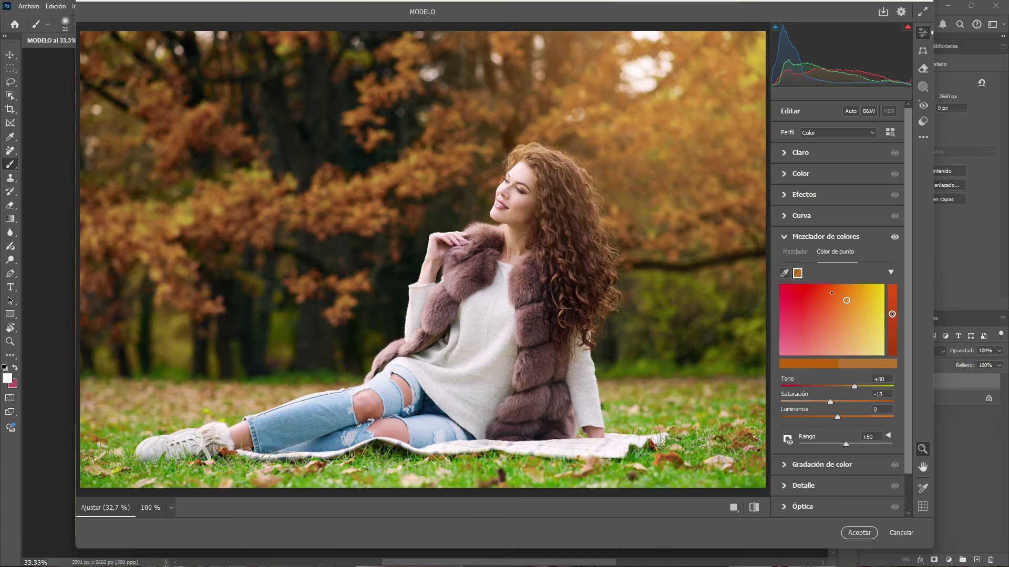
click(646, 421)
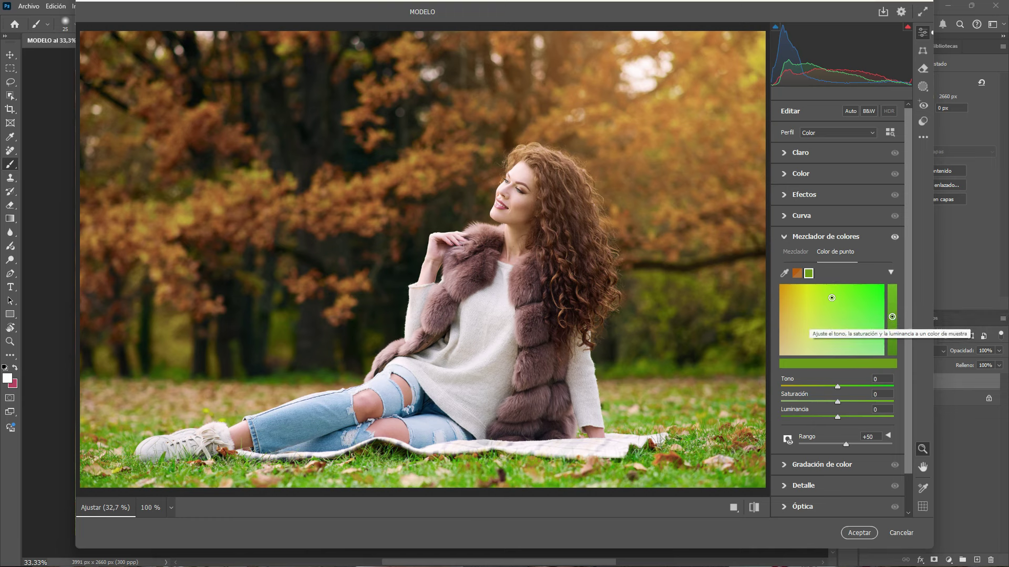
- Set the grass sample to hue -50 and saturation -44, and view the Antes/Después split
drag(832, 298, 850, 323)
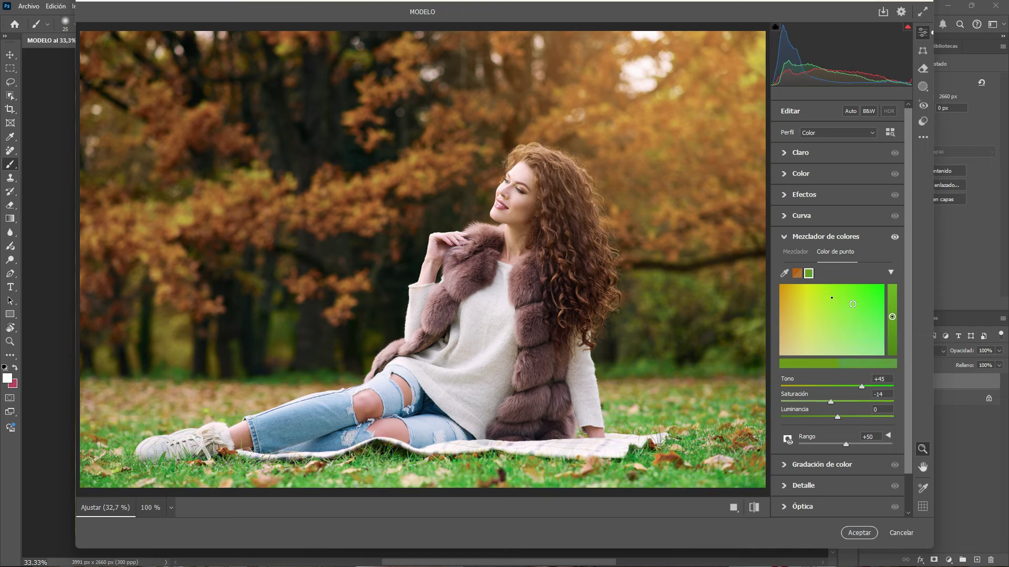
mouse_move(850, 322)
mouse_down()
mouse_move(861, 294)
mouse_move(843, 336)
mouse_move(817, 305)
mouse_move(807, 322)
mouse_up()
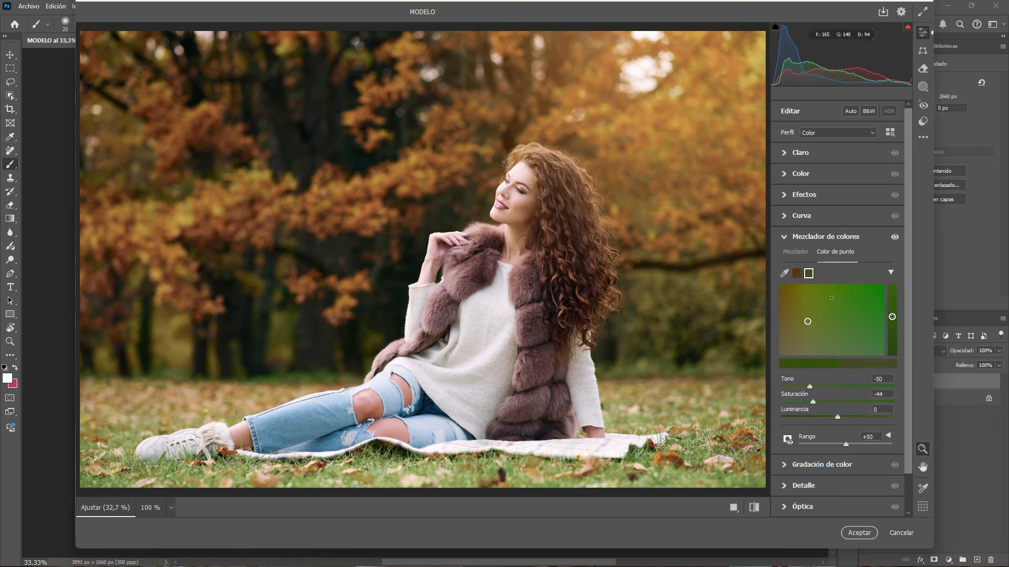
click(754, 508)
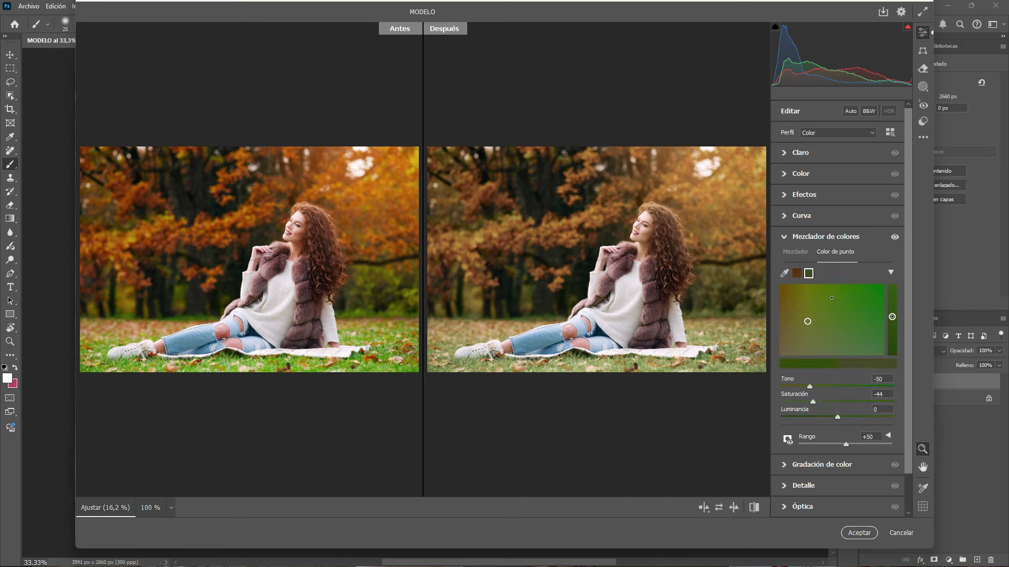
- Apply Camera Raw as a smart filter on Capa 1 and toggle its visibility to compare with Fondo
click(859, 533)
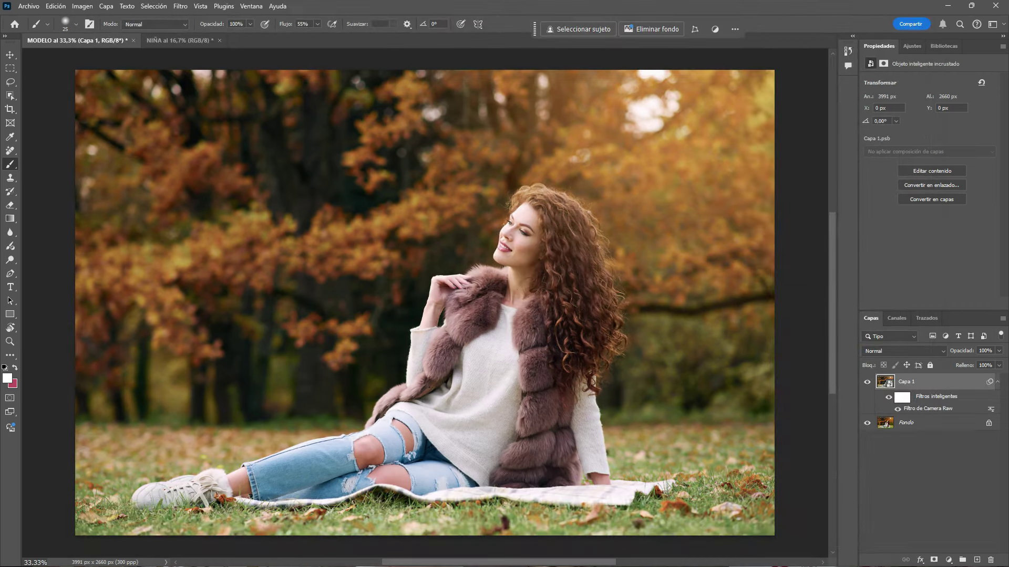
click(866, 382)
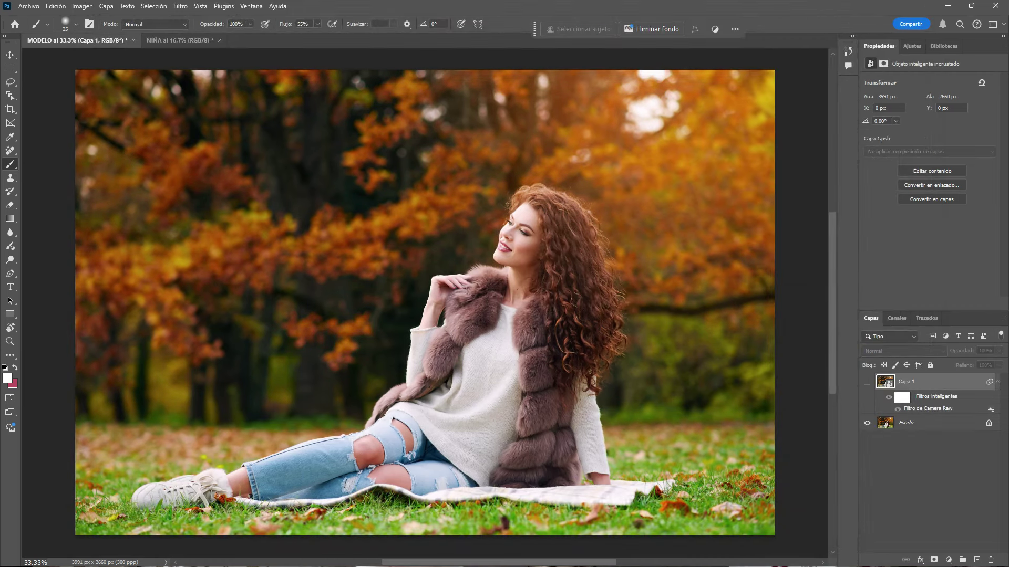
click(866, 382)
click(867, 382)
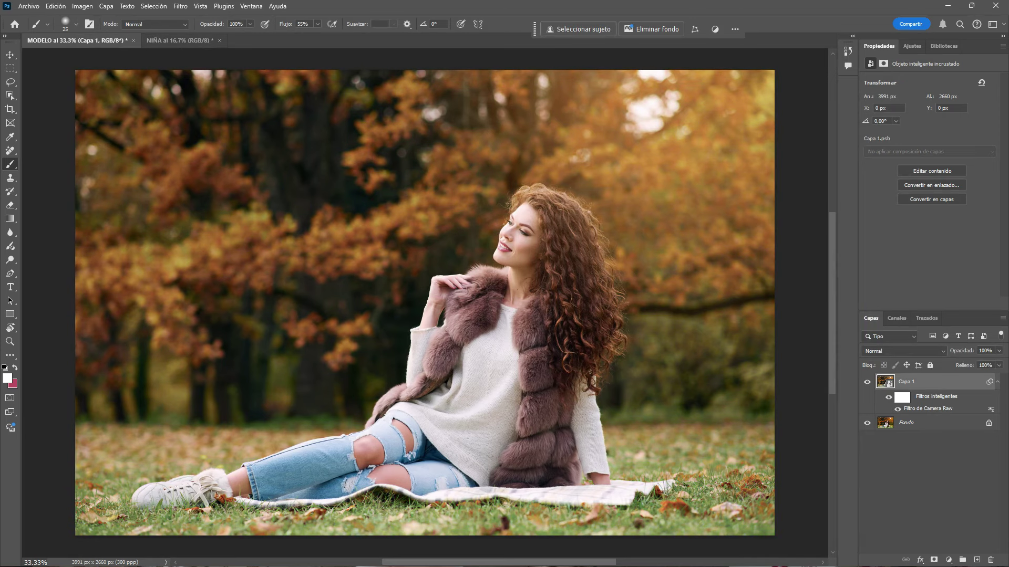
click(867, 382)
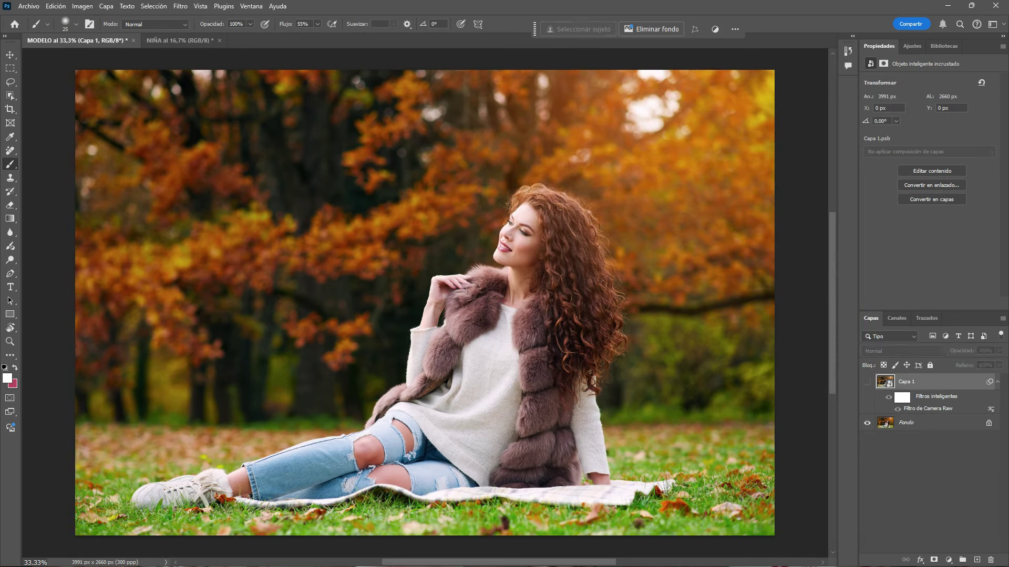
click(867, 382)
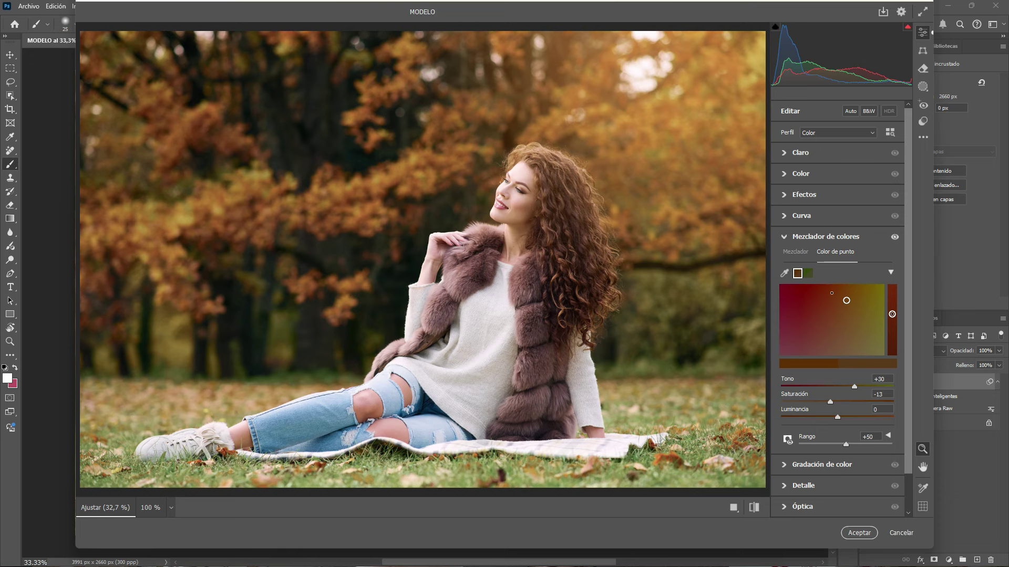
- Lower the blacks to -27 in the reopened Camera Raw filter and apply it
click(800, 152)
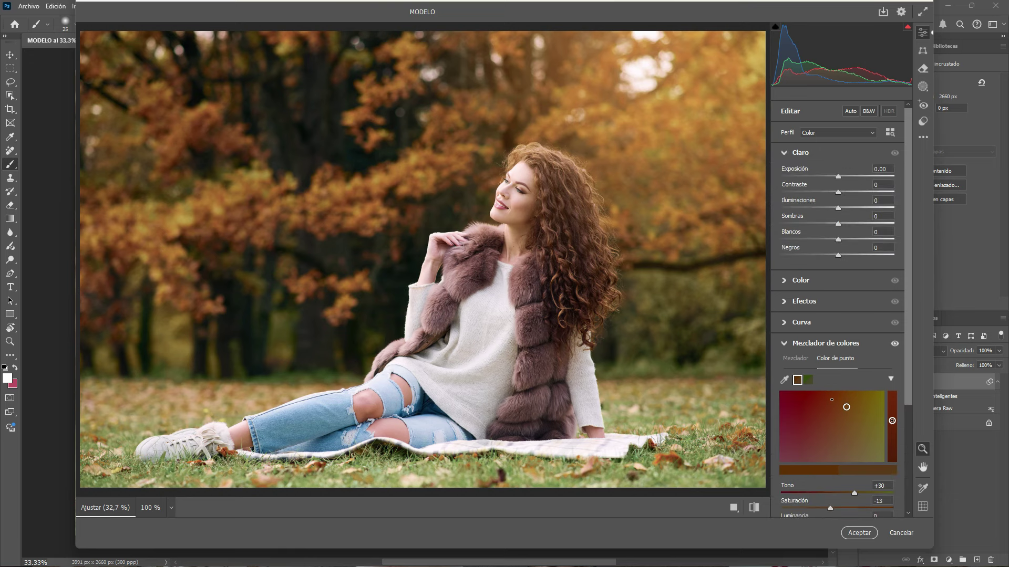
drag(838, 255, 823, 255)
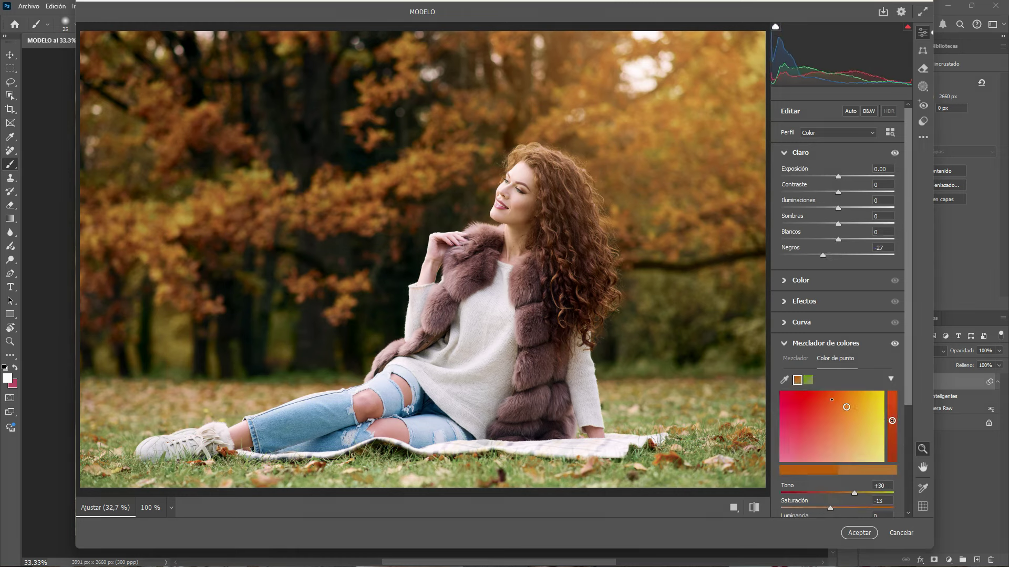
click(850, 532)
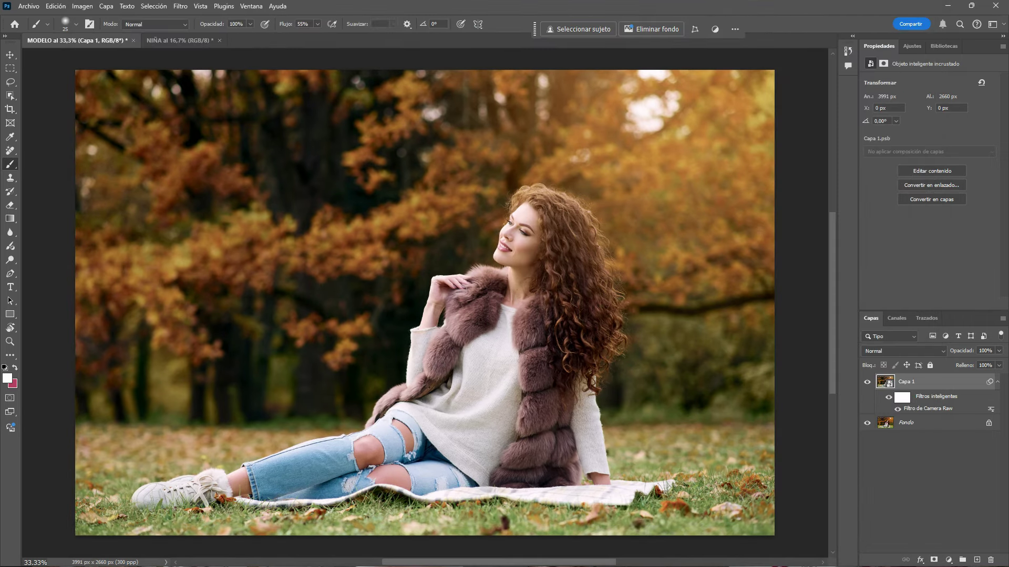
- Add a Corrección selectiva adjustment layer clipped to Capa 1
click(867, 382)
click(948, 560)
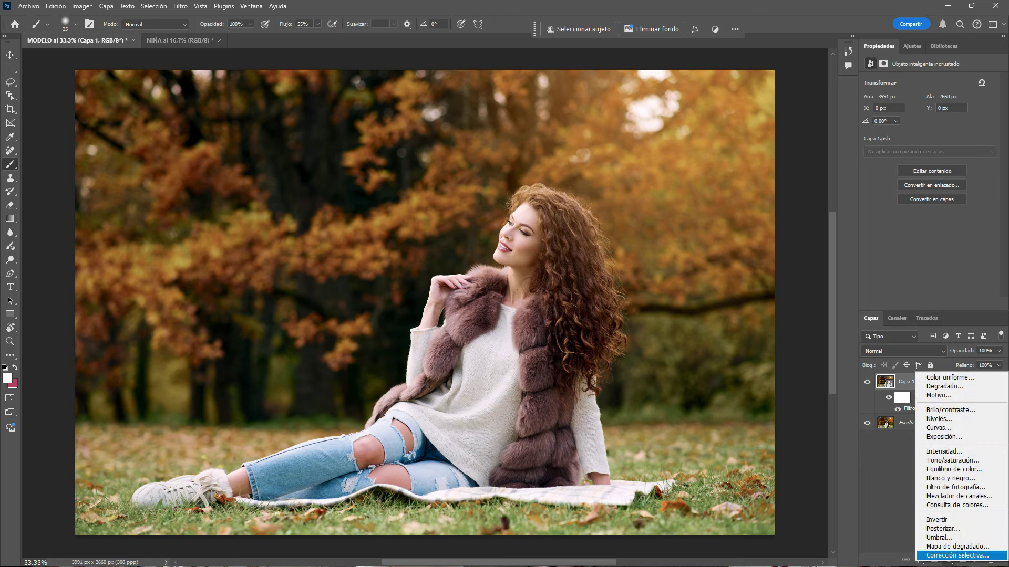
click(950, 556)
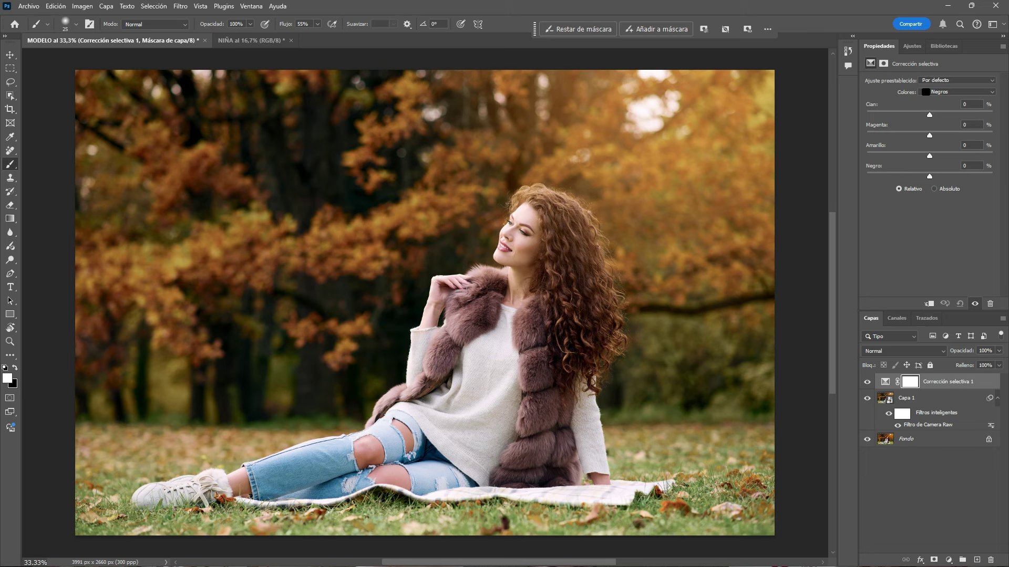
key(ctrl+alt+g)
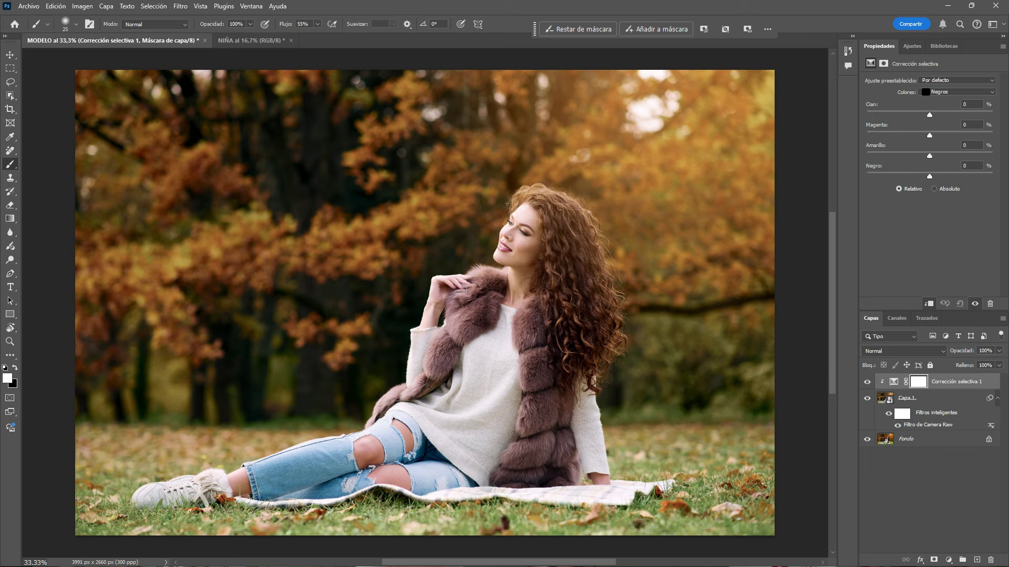
- Set Negro to +4 for the Negros colour range, comparing with the layer hidden
drag(929, 176, 931, 176)
click(974, 304)
click(974, 304)
click(966, 165)
text(4)
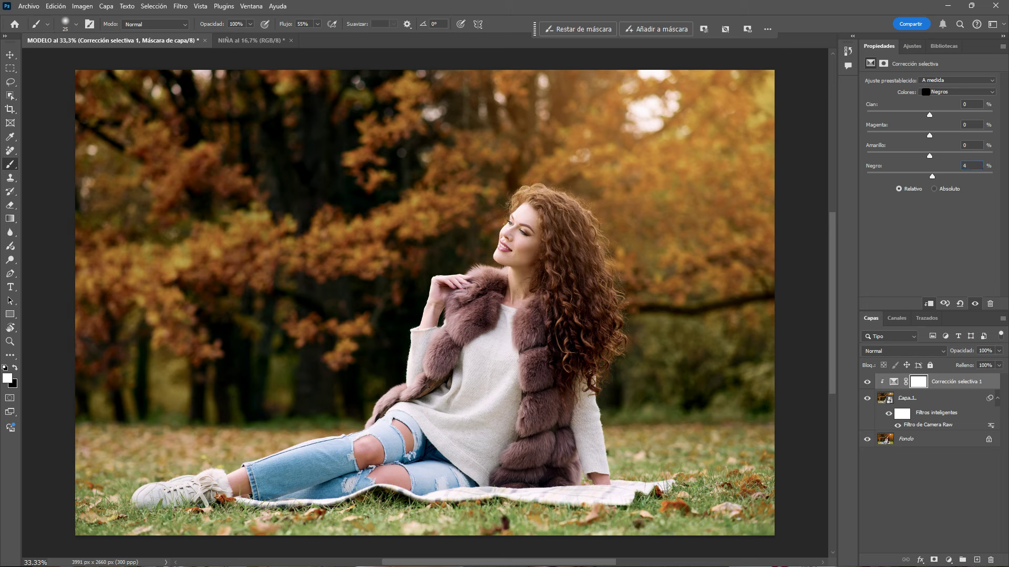
key(Return)
- Add a Brillo/contraste adjustment layer with brightness lowered to -7
click(949, 560)
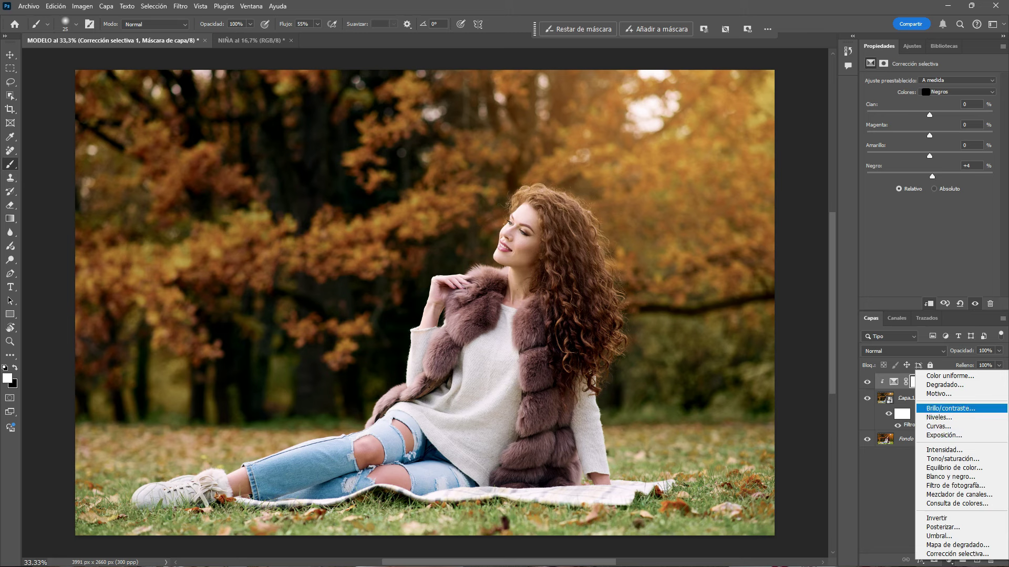
click(950, 408)
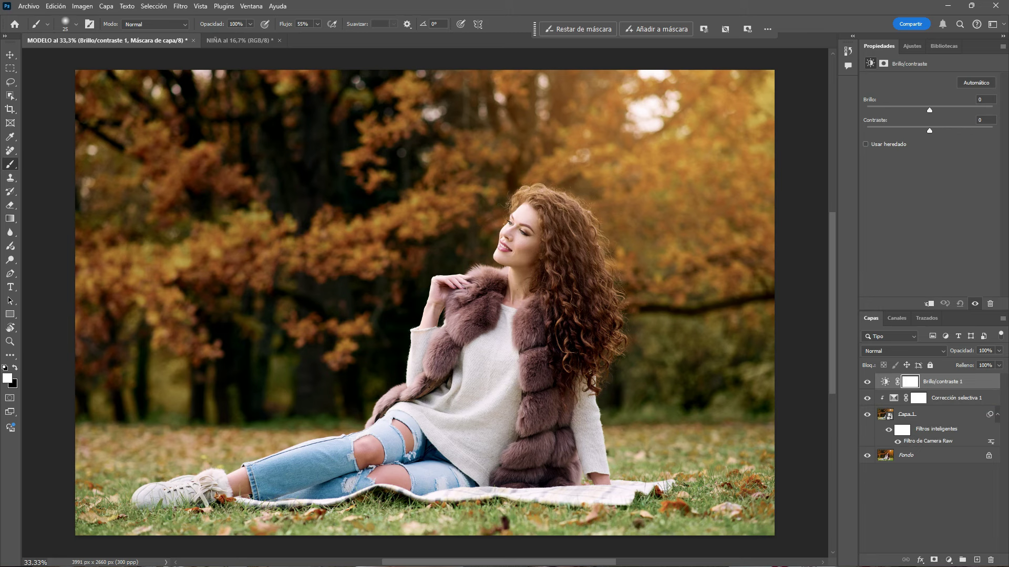
drag(929, 110, 926, 110)
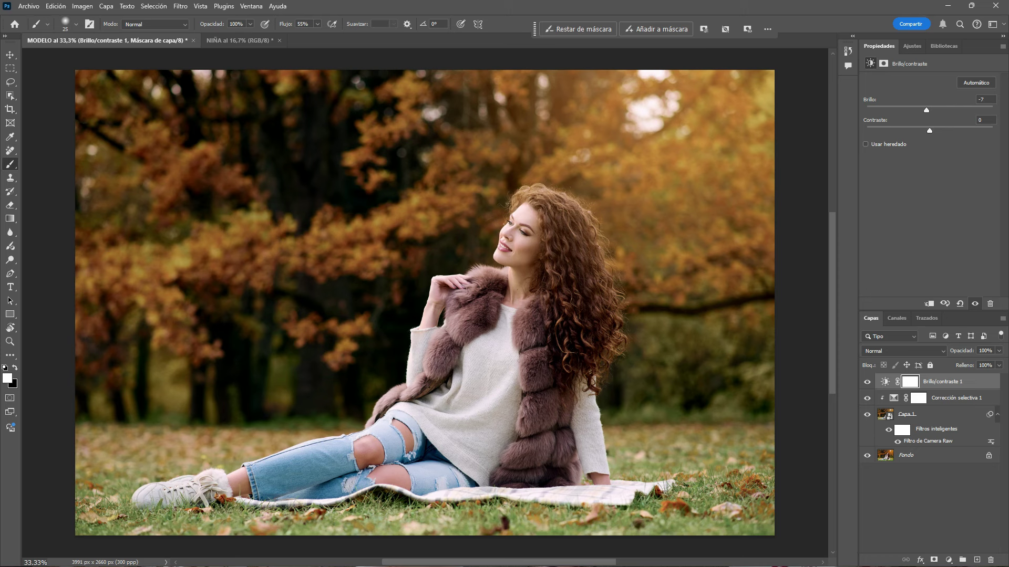
- Group Capa 1 and both adjustment layers into Grupo 1, then stamp a merged Capa 2 on top
shift+click(930, 414)
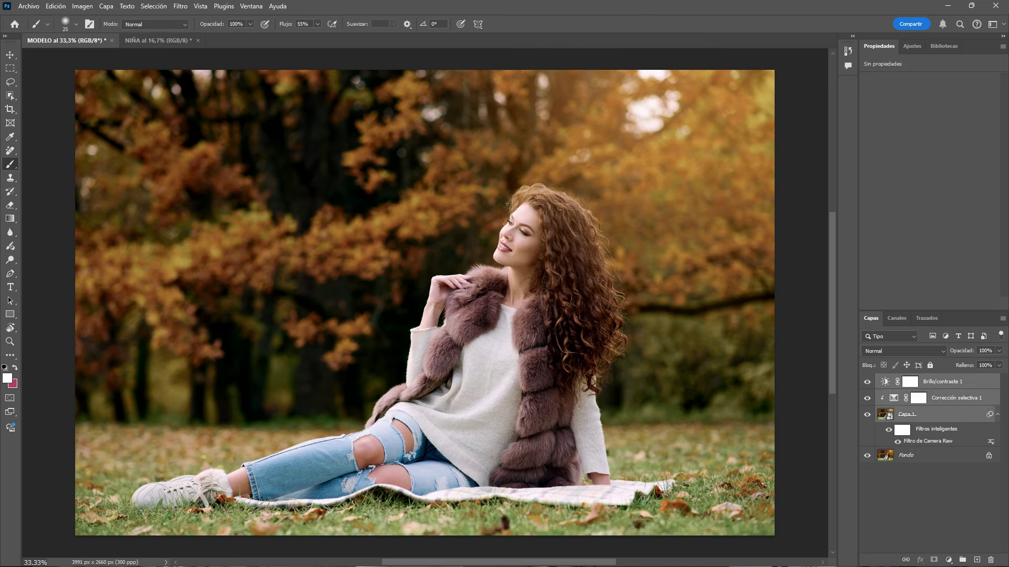
key(ctrl+g)
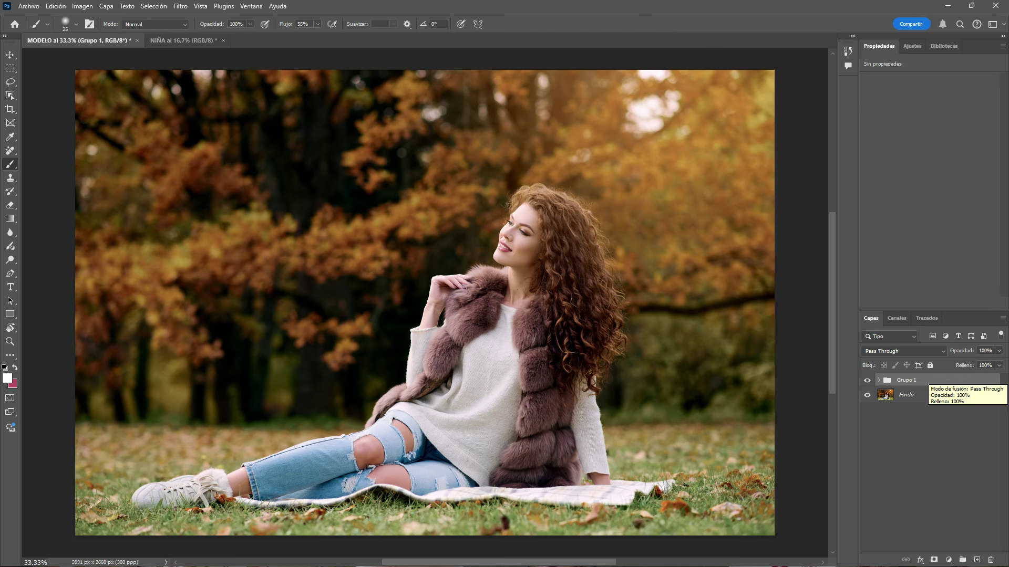
click(867, 380)
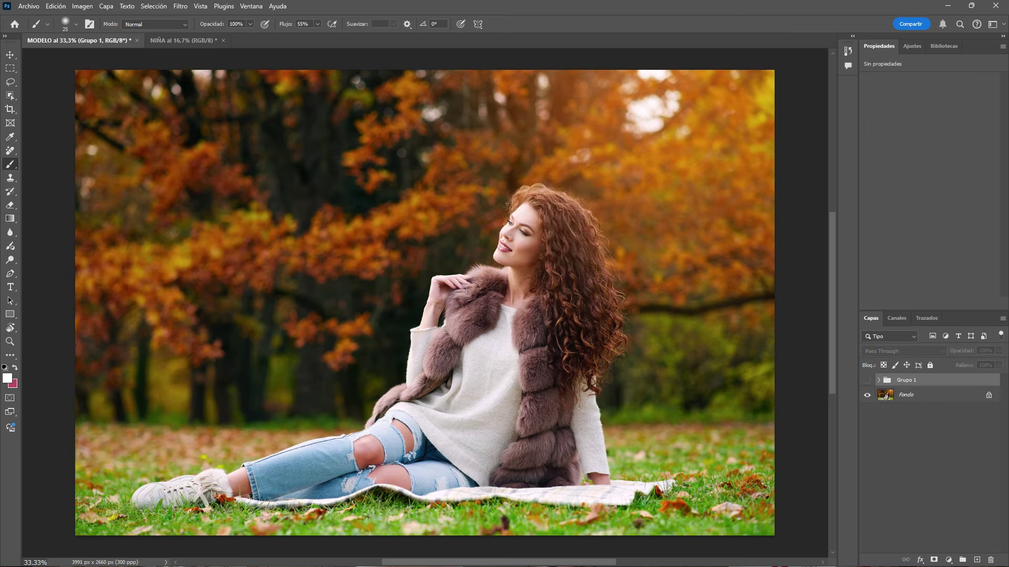
click(867, 380)
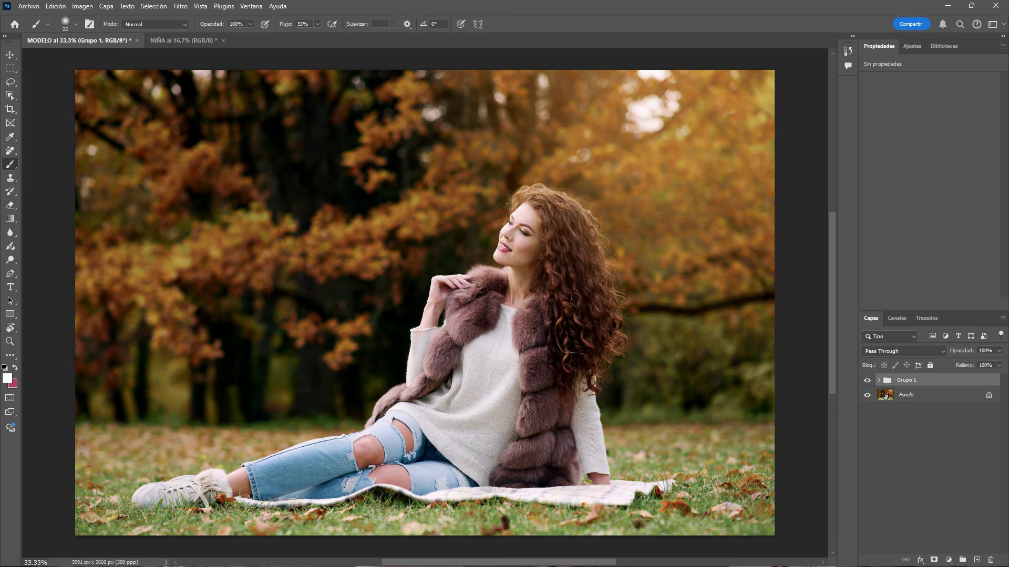
click(879, 379)
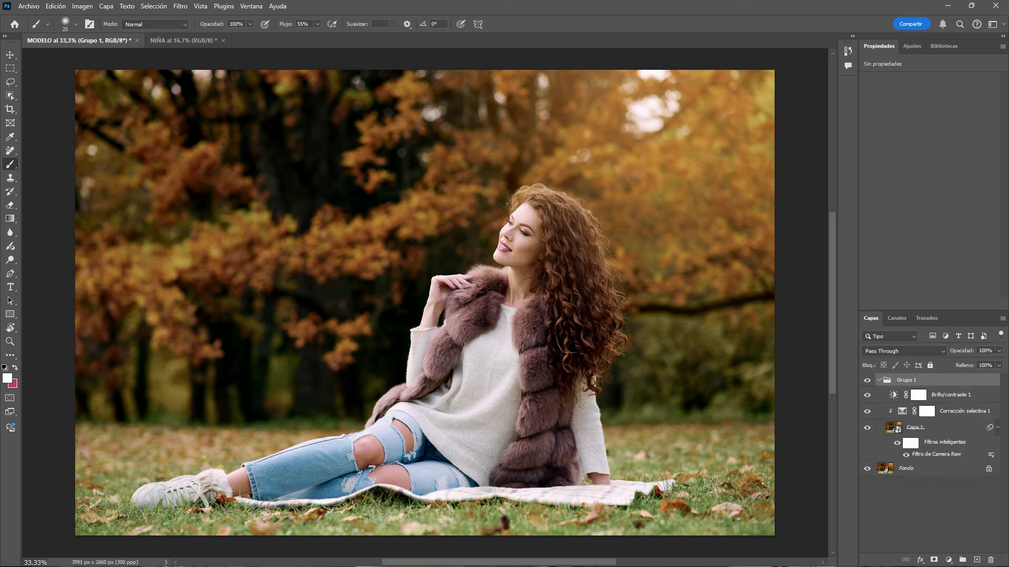
click(918, 395)
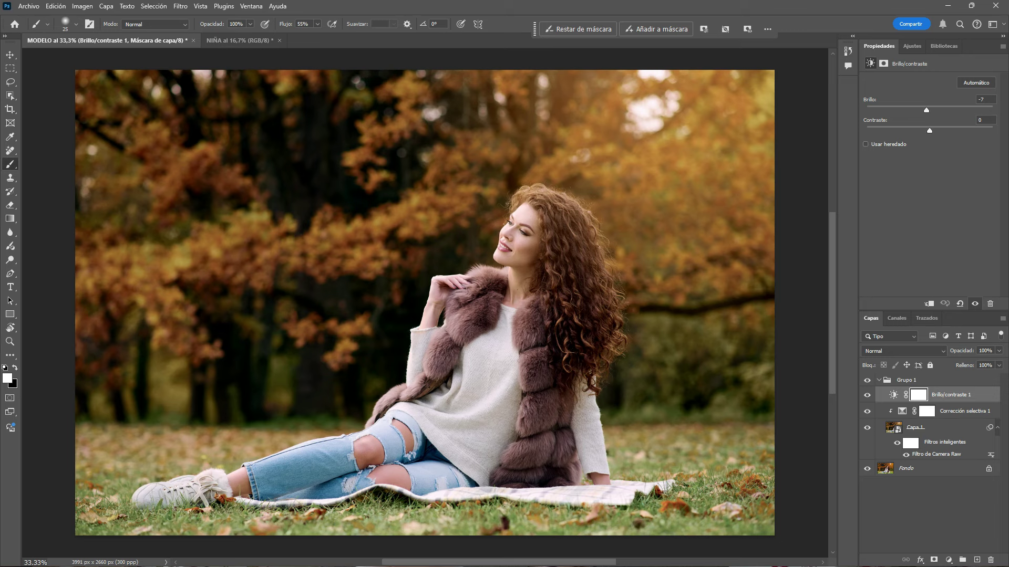
key(ctrl+shift+alt+e)
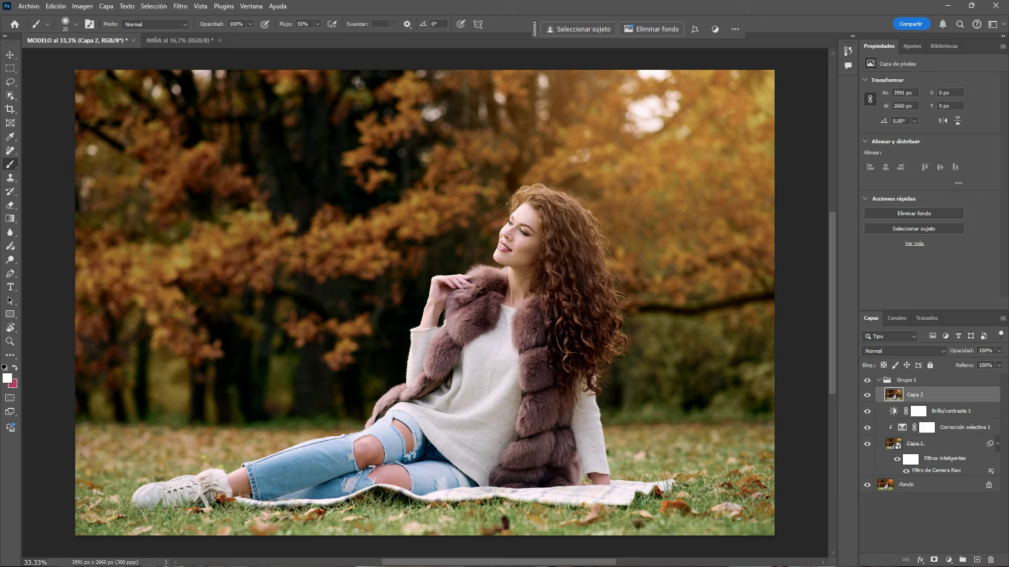
- Lower the model's highlights (Iluminaciones) on Capa 2 to -26 using a Camera Raw Sujeto mask
click(180, 6)
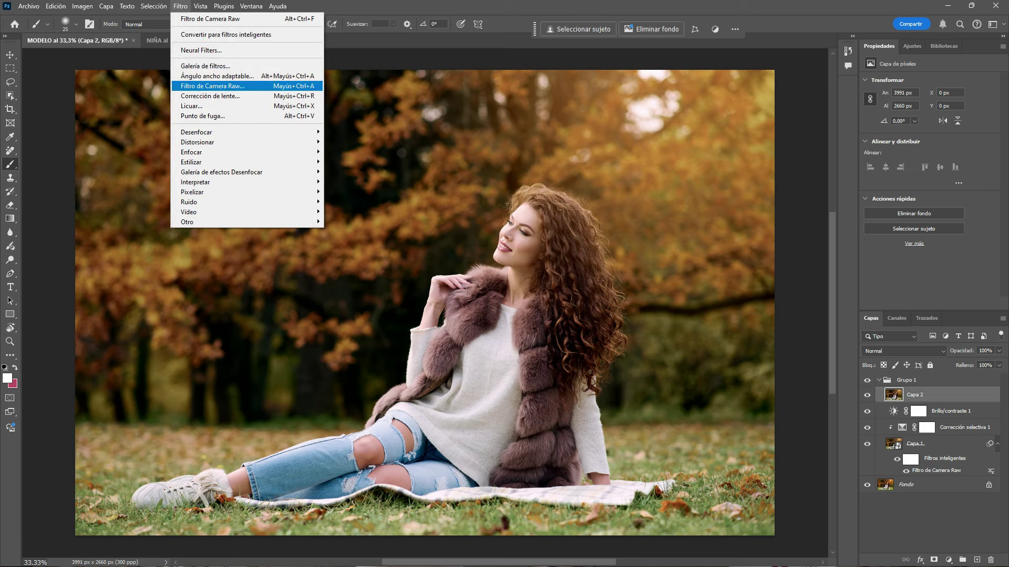
click(212, 86)
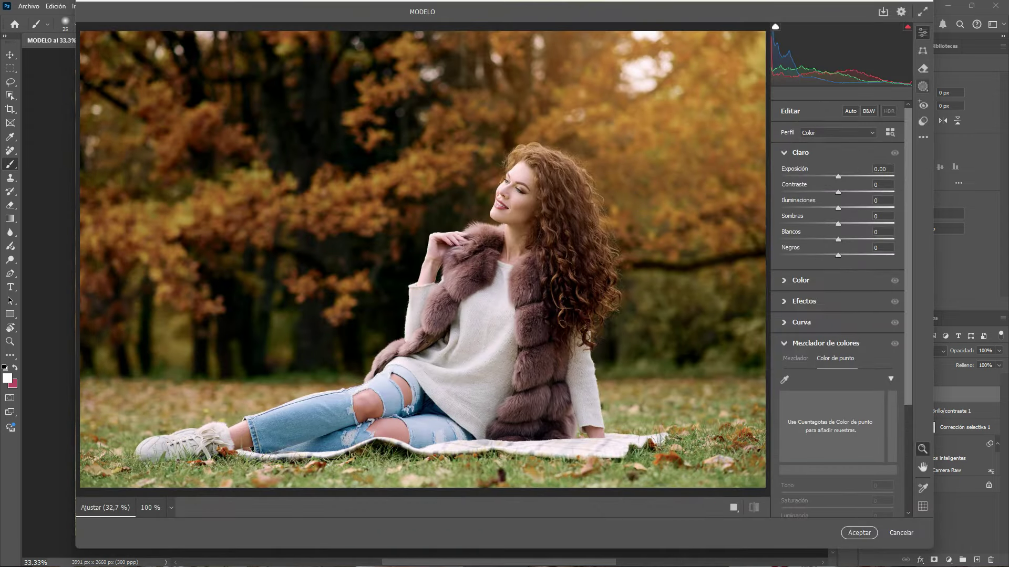
click(922, 86)
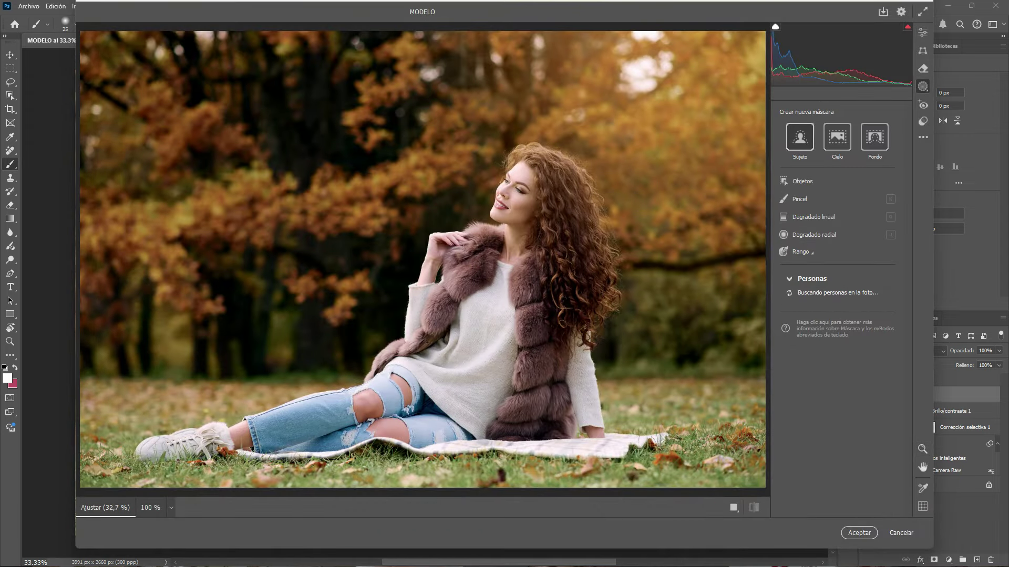
click(800, 136)
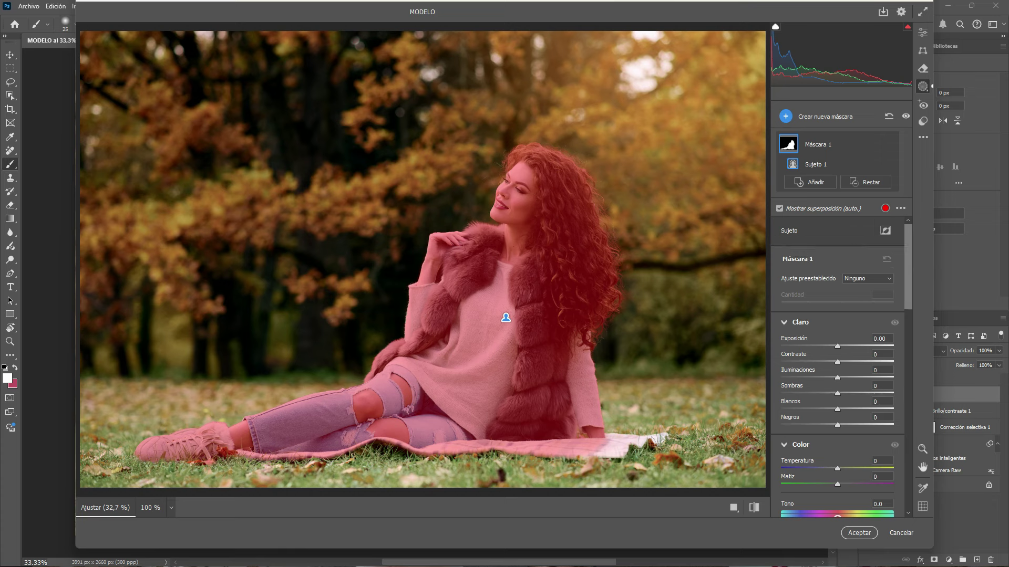
key(y)
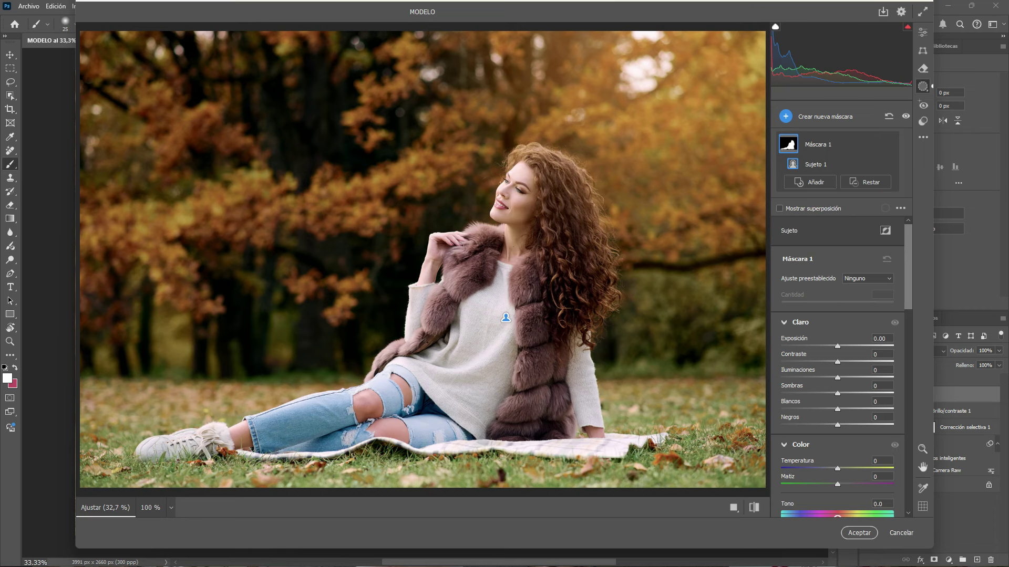
drag(838, 369, 823, 369)
key(Return)
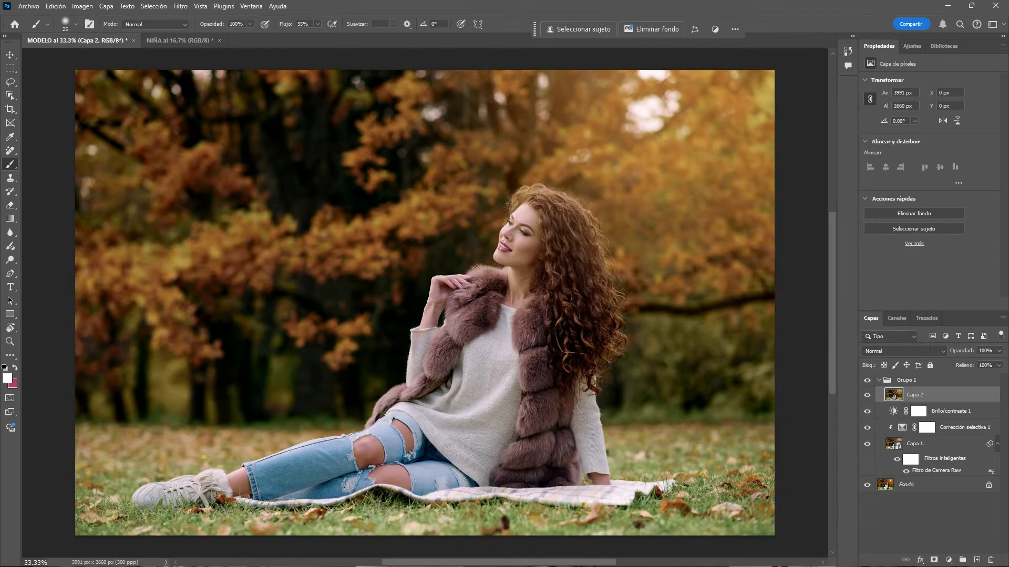
- Rename Capa 2 to 'MINACIONES SOBRE' and toggle its visibility off and on to compare
double_click(914, 395)
text(MINACIONES)
text( S)
text(OBRE)
key(Return)
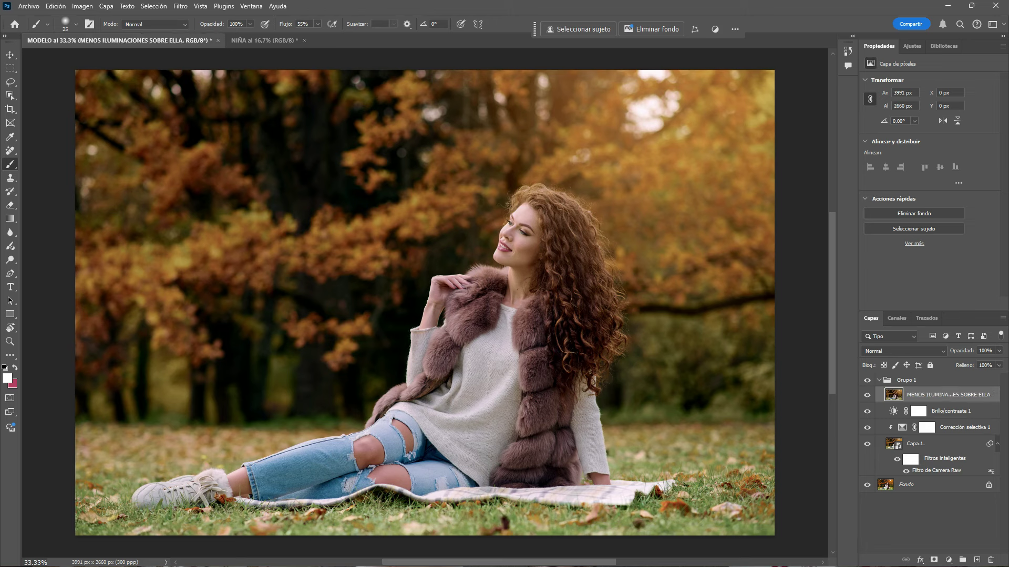
click(866, 395)
click(867, 394)
- Collapse Grupo 1, compare it off and on three times, then switch to the NIÑA photo
click(879, 379)
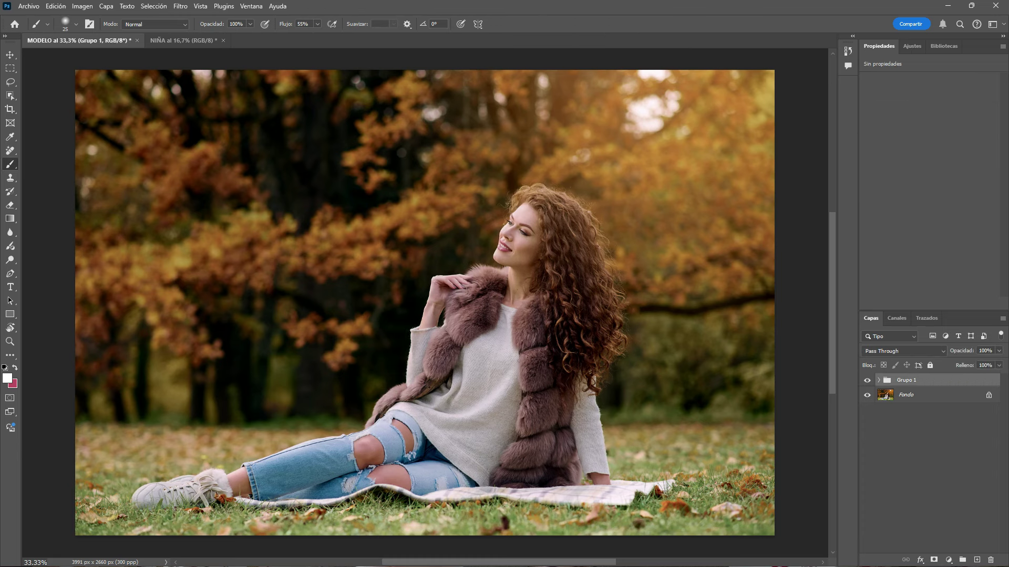
click(867, 380)
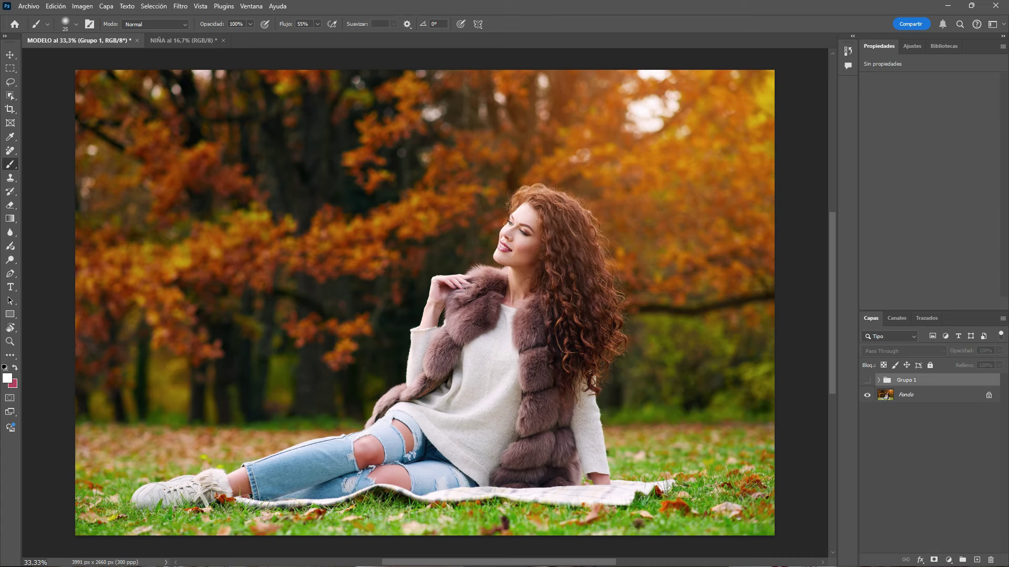
click(866, 380)
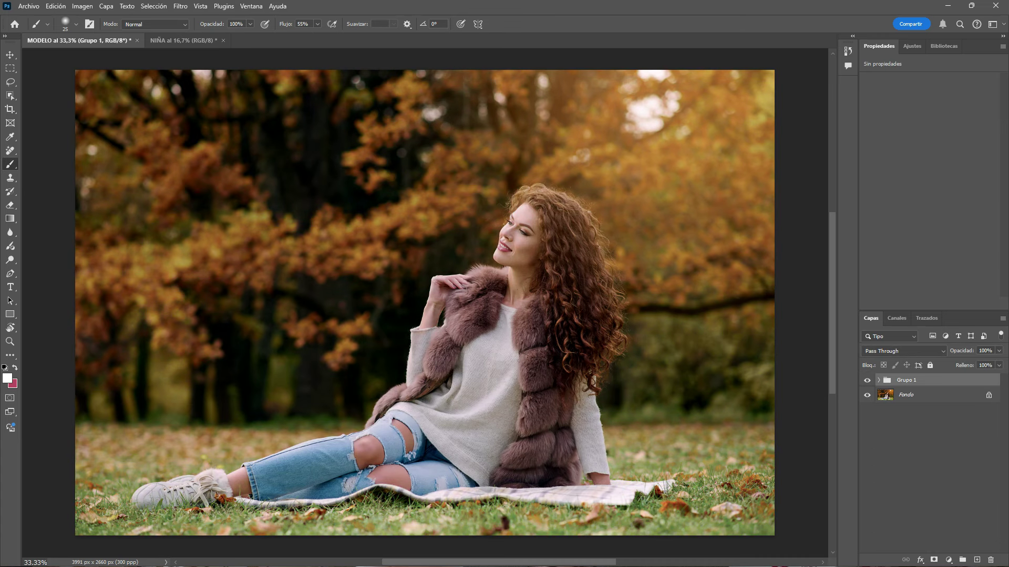
click(867, 380)
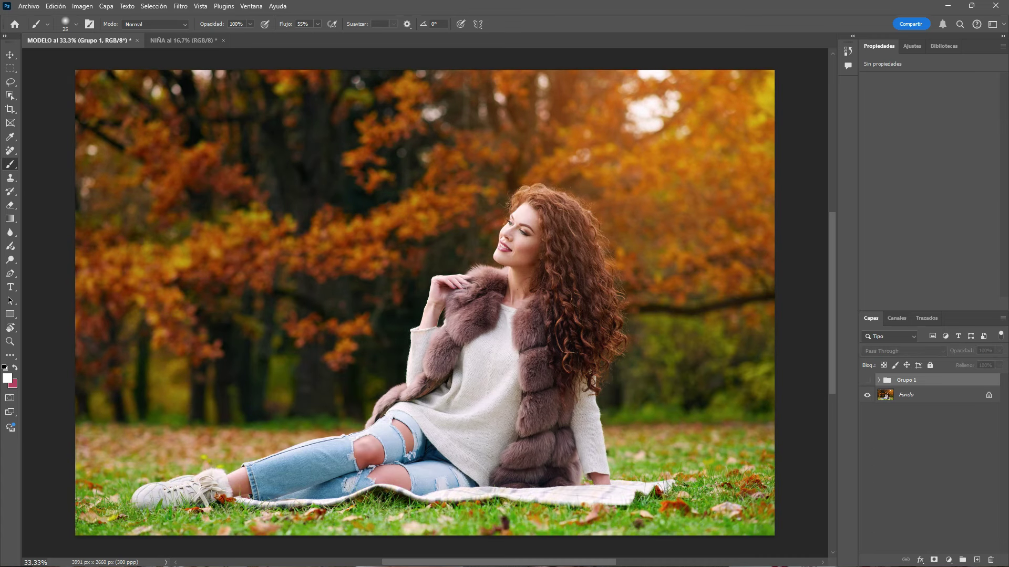
click(867, 380)
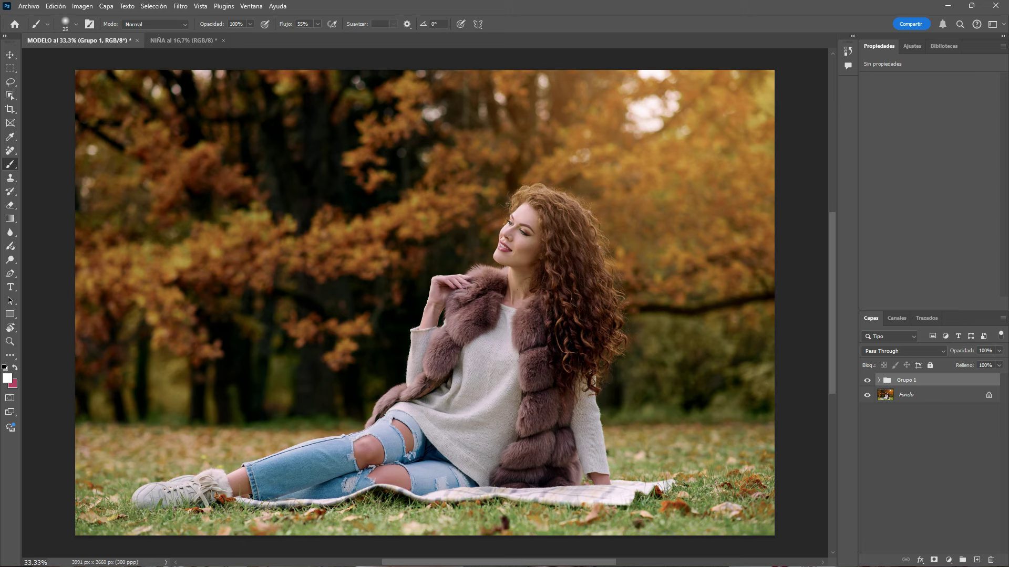
click(867, 380)
click(867, 380)
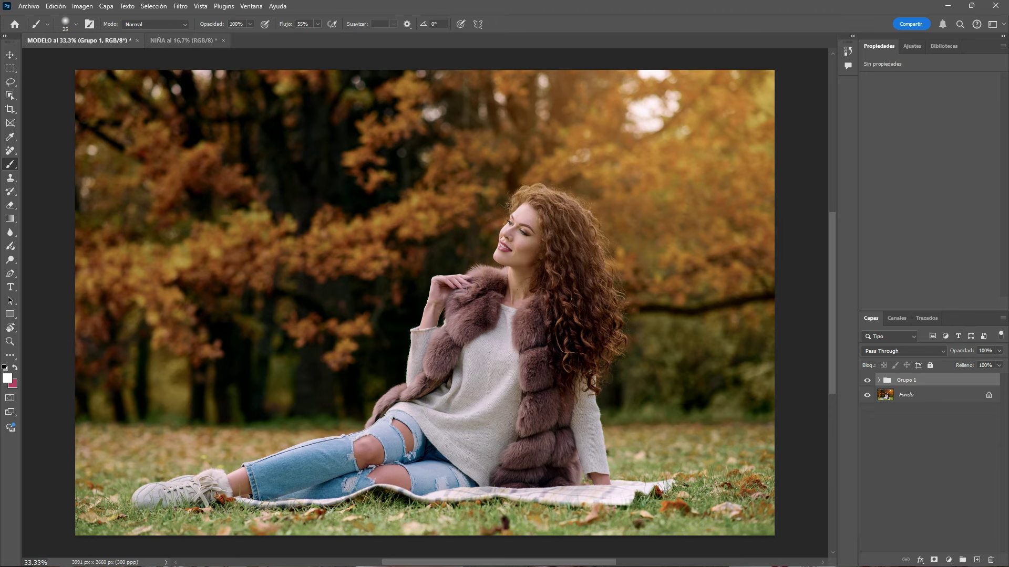
click(184, 41)
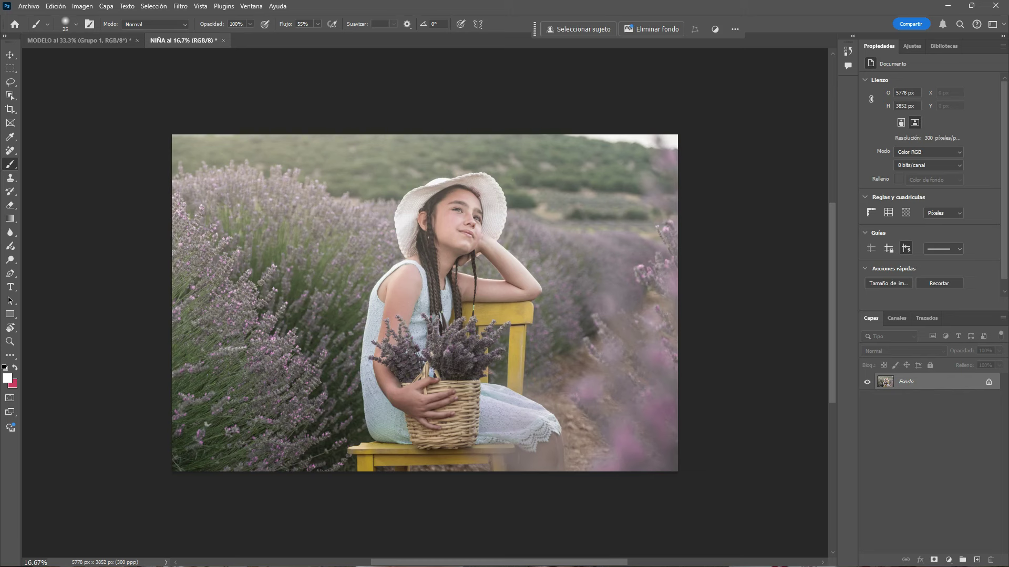
- Duplicate Fondo as Capa 1 and convert Capa 1 to a smart object
key(ctrl+j)
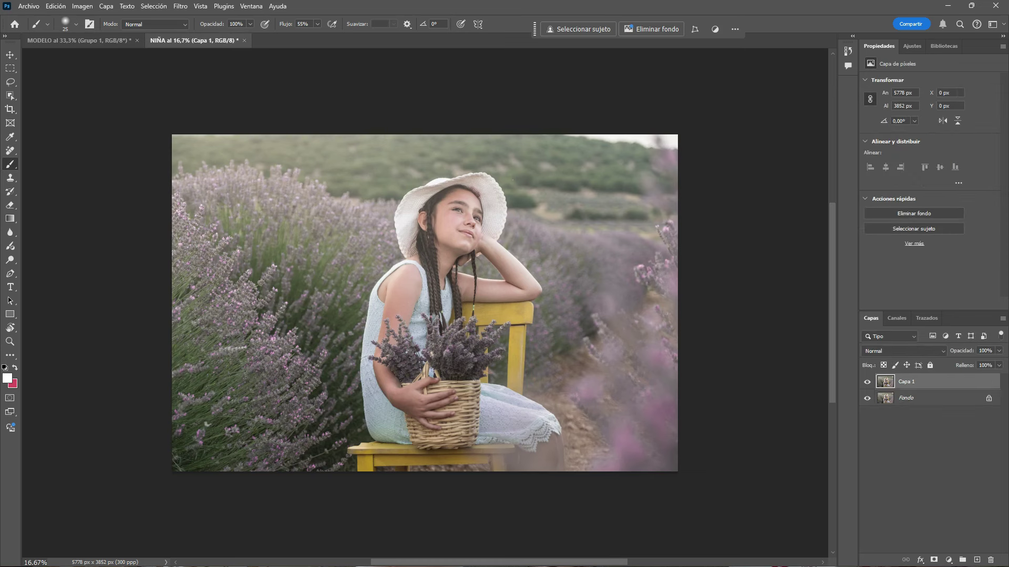
right_click(931, 380)
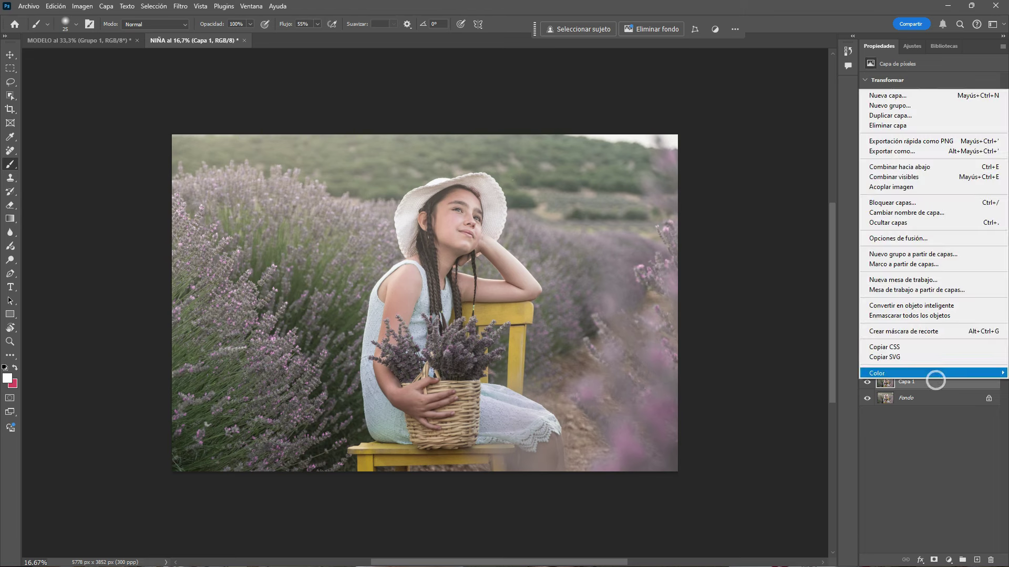
click(911, 306)
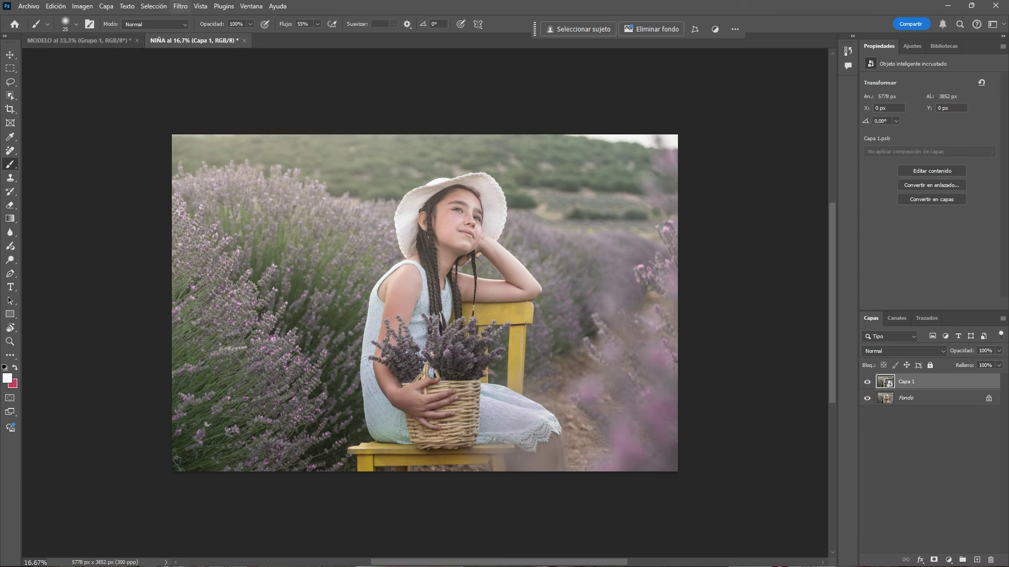
click(180, 6)
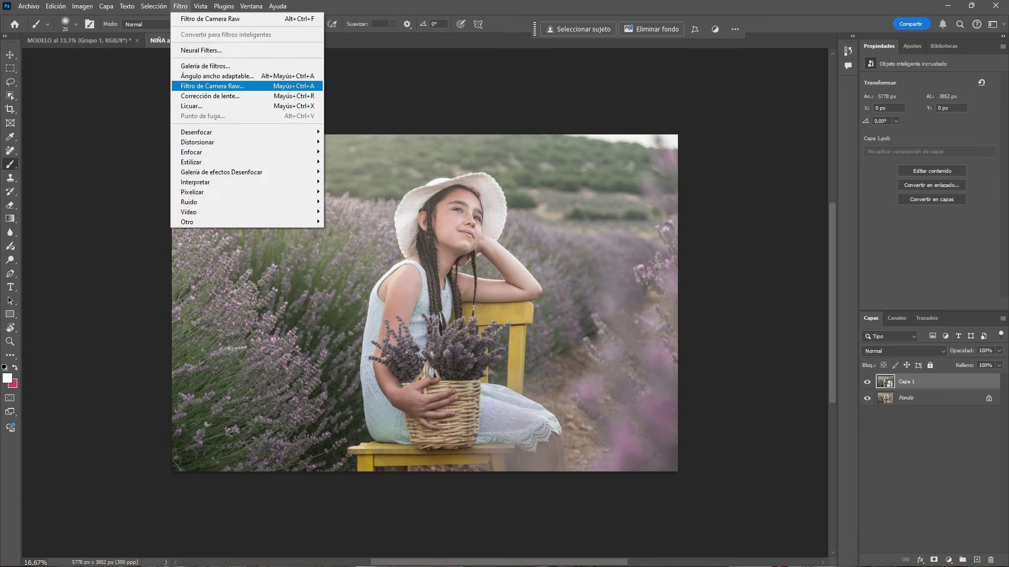
- In Camera Raw Color de punto, sample the yellow chair and boost its saturation
click(212, 86)
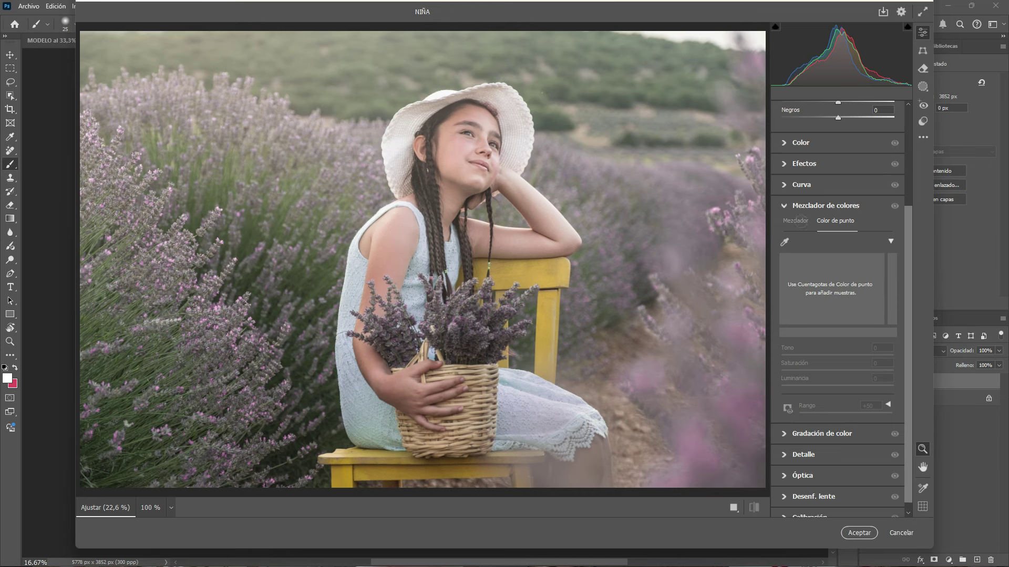
click(796, 220)
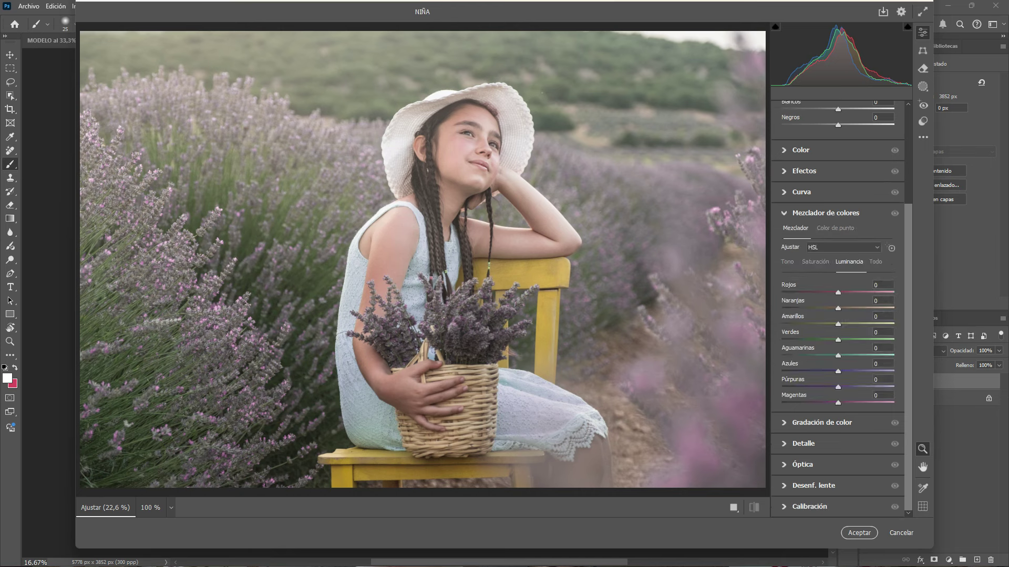
click(835, 228)
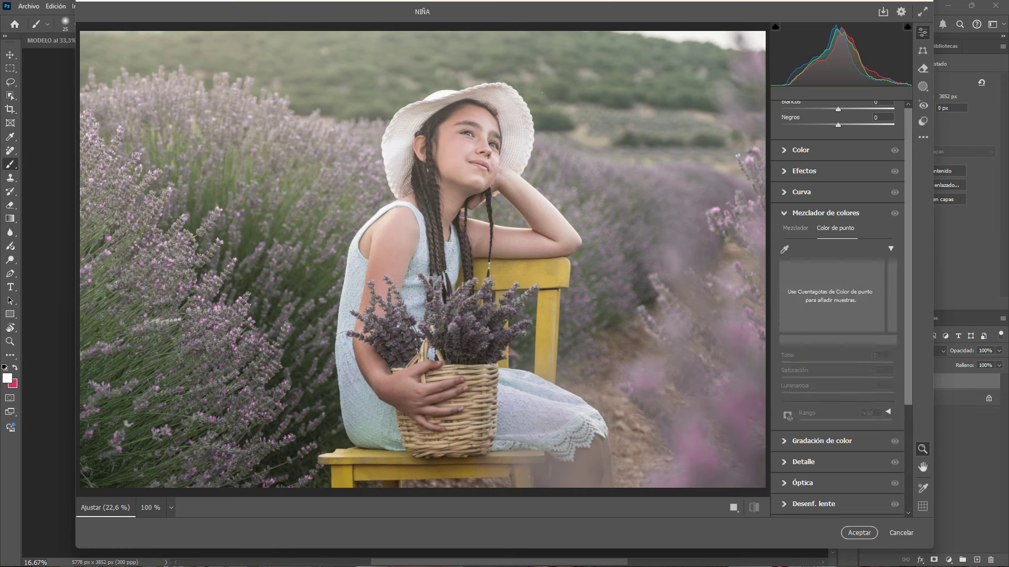
click(784, 249)
click(552, 326)
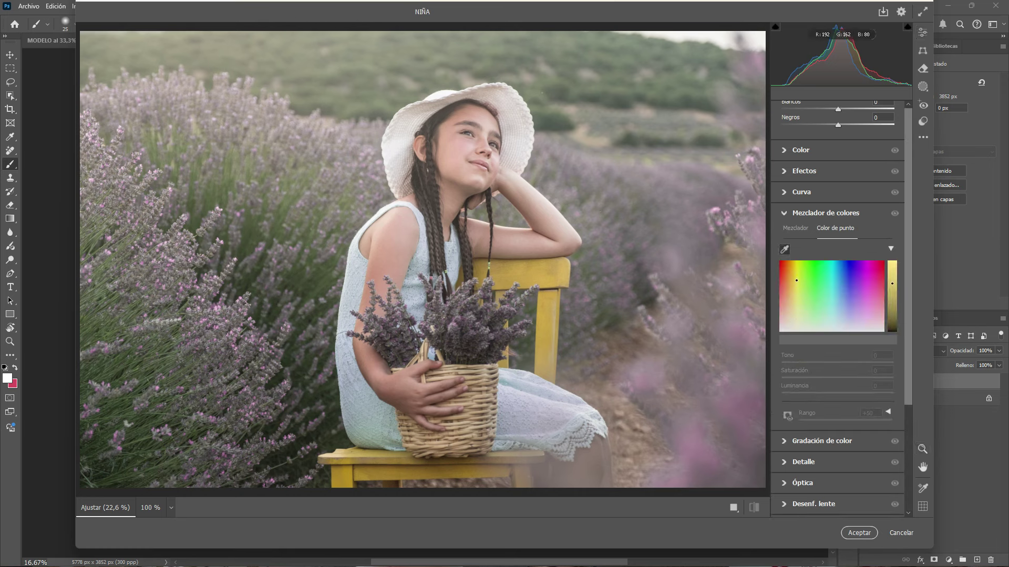
click(546, 304)
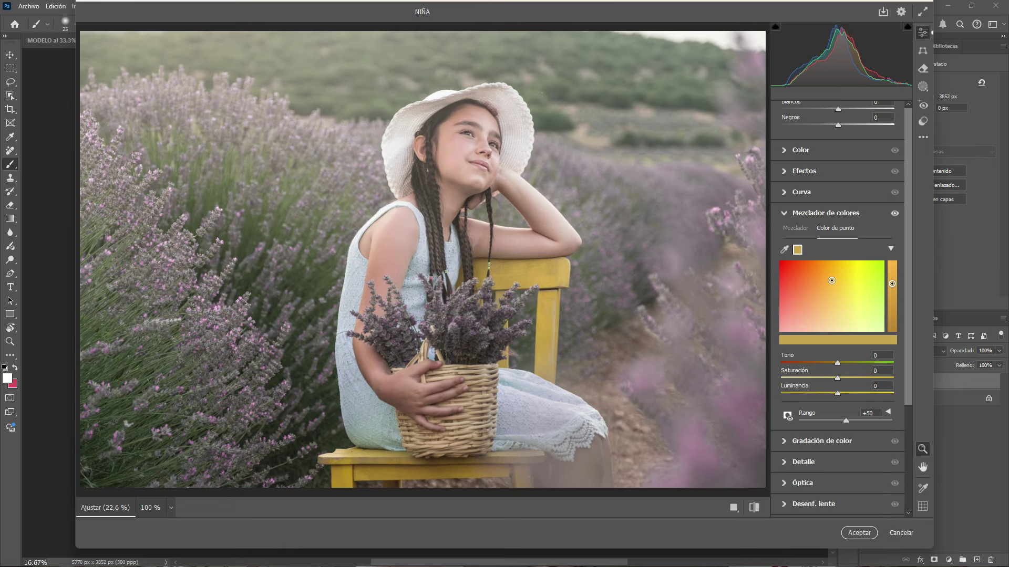
drag(838, 378, 878, 378)
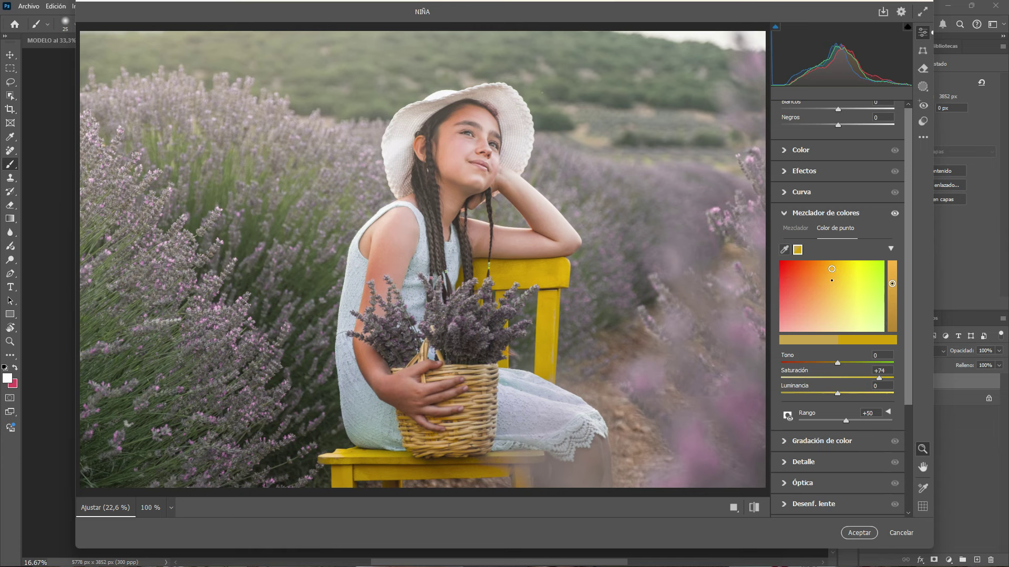
- Sample the lavender and the grass, saturating the lavender and shifting the greens' hue and saturation
click(689, 445)
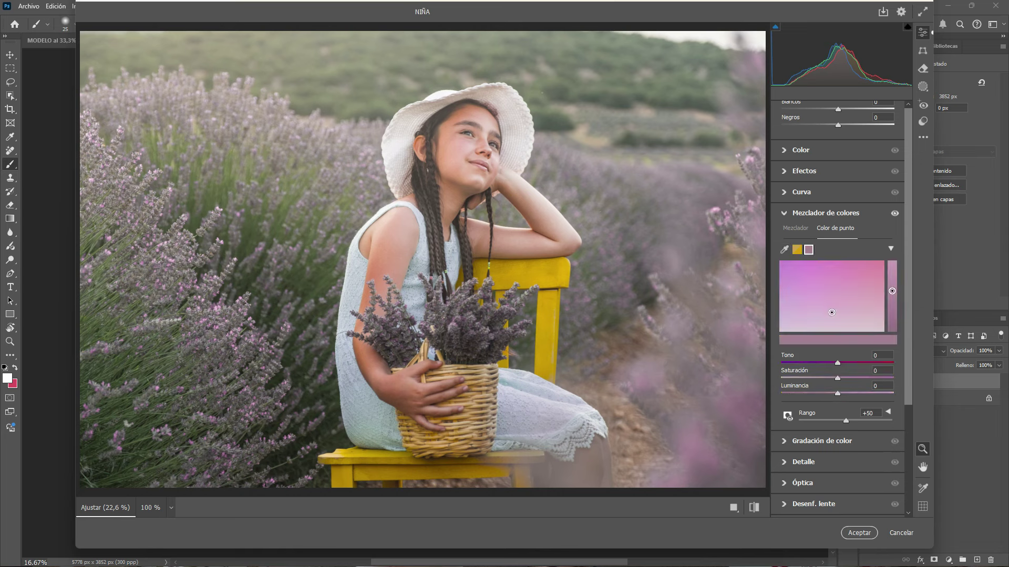
mouse_move(838, 379)
mouse_down()
mouse_move(878, 378)
mouse_move(858, 363)
mouse_up()
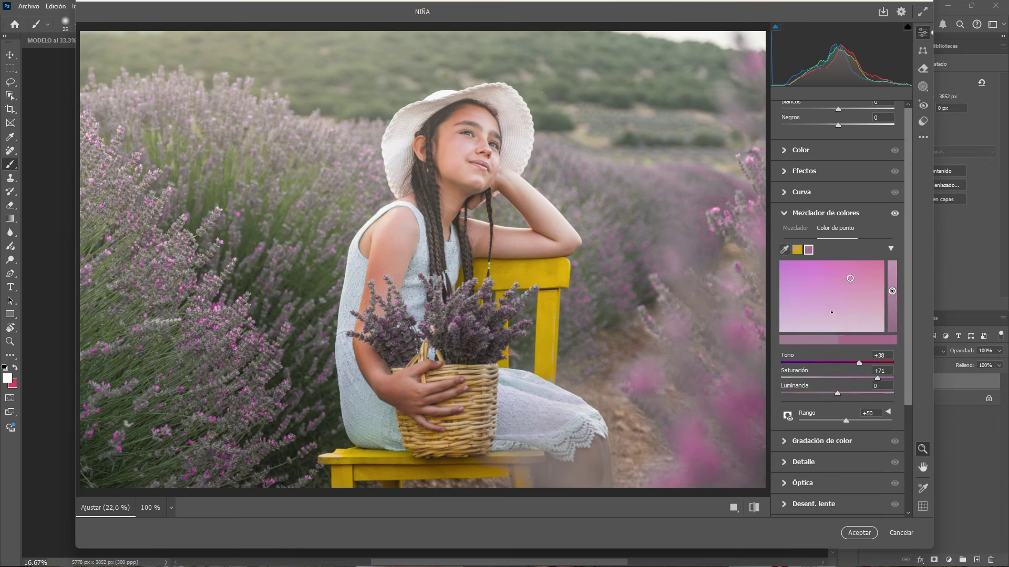
click(552, 119)
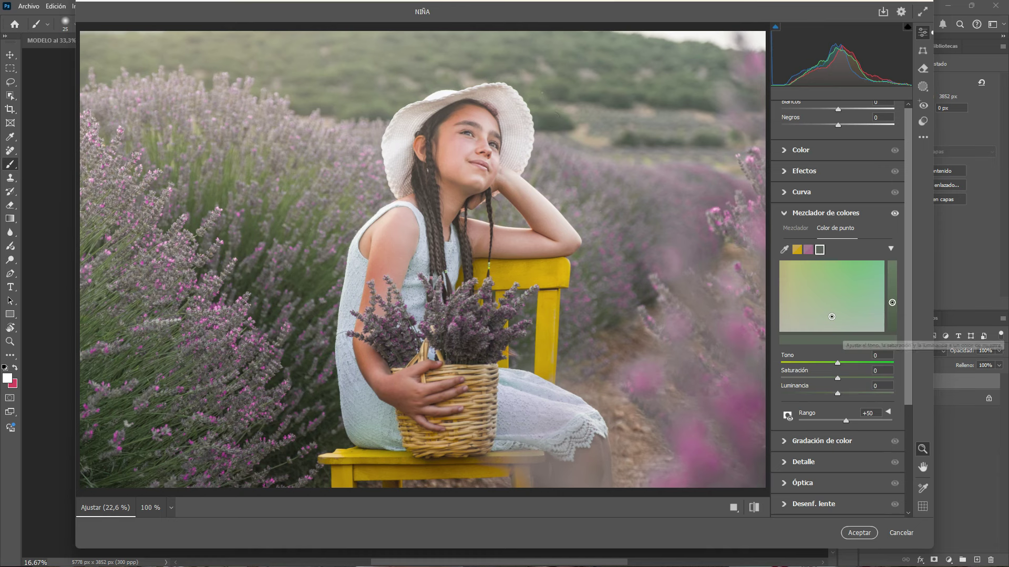
mouse_move(831, 317)
mouse_down()
mouse_move(803, 269)
mouse_move(853, 276)
mouse_up()
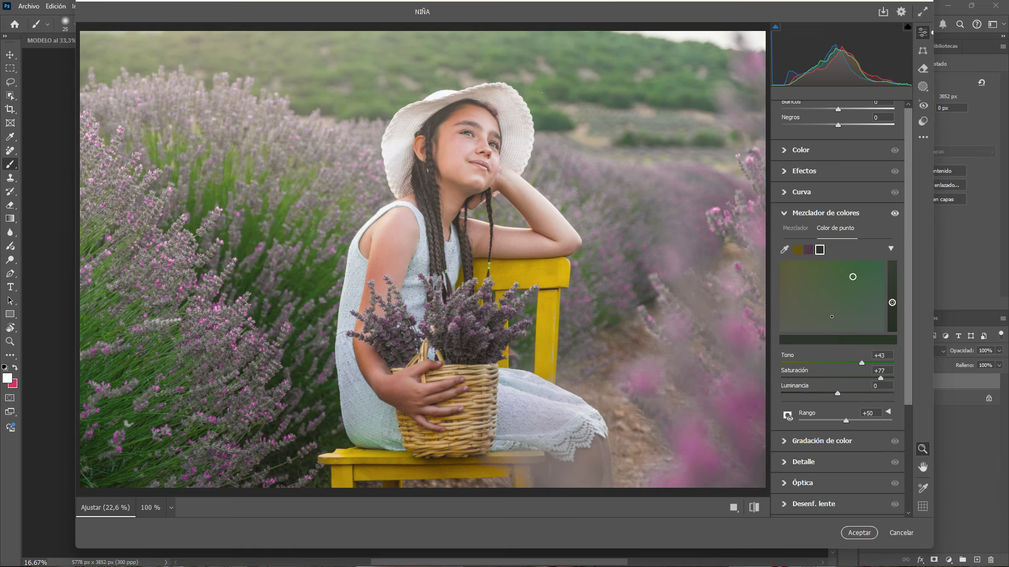
click(801, 149)
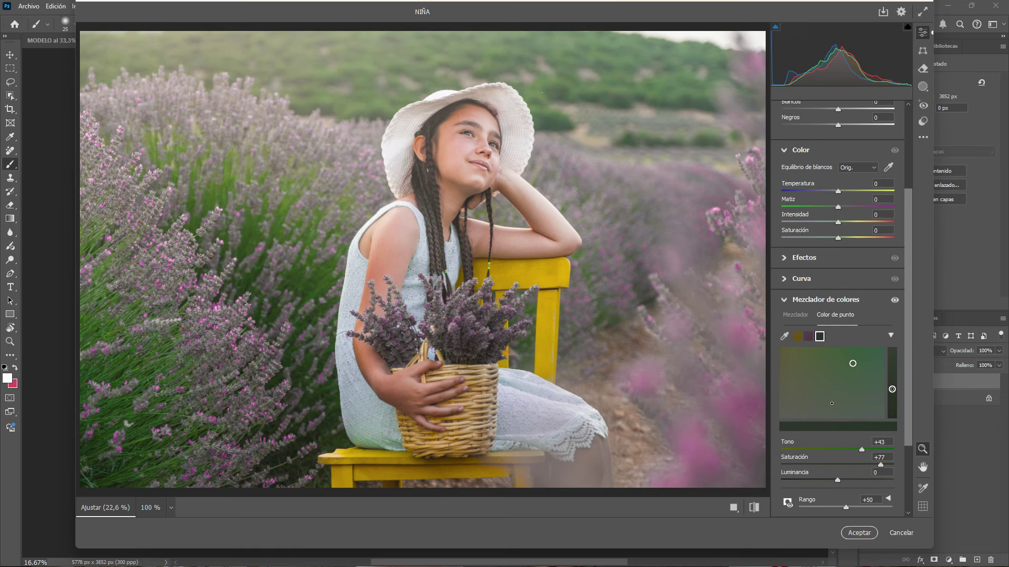
- Set Negros to -35 and apply the Camera Raw filter to Capa 1
scroll(837, 310, up, 2)
scroll(838, 310, up, 3)
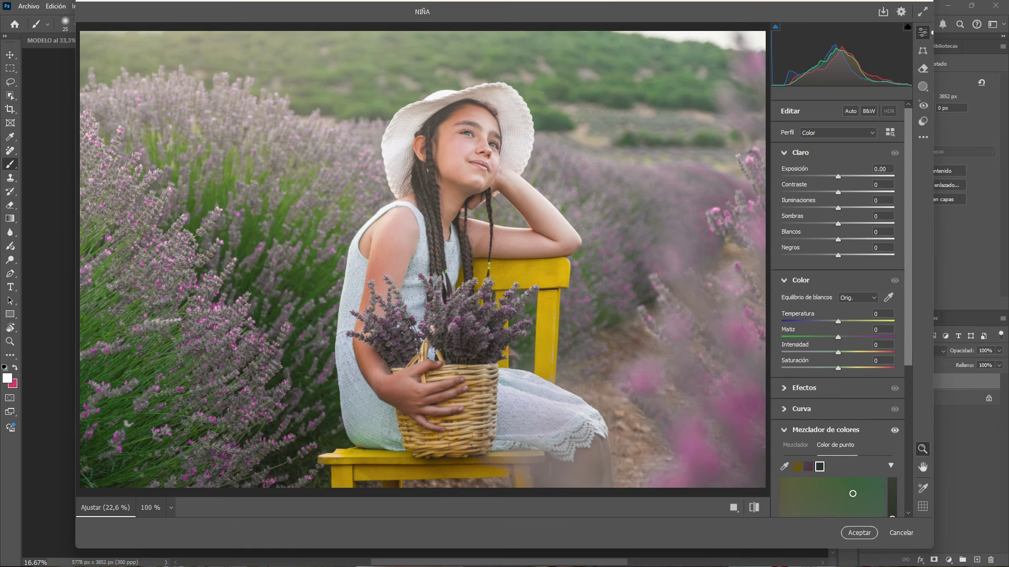
drag(838, 256, 812, 255)
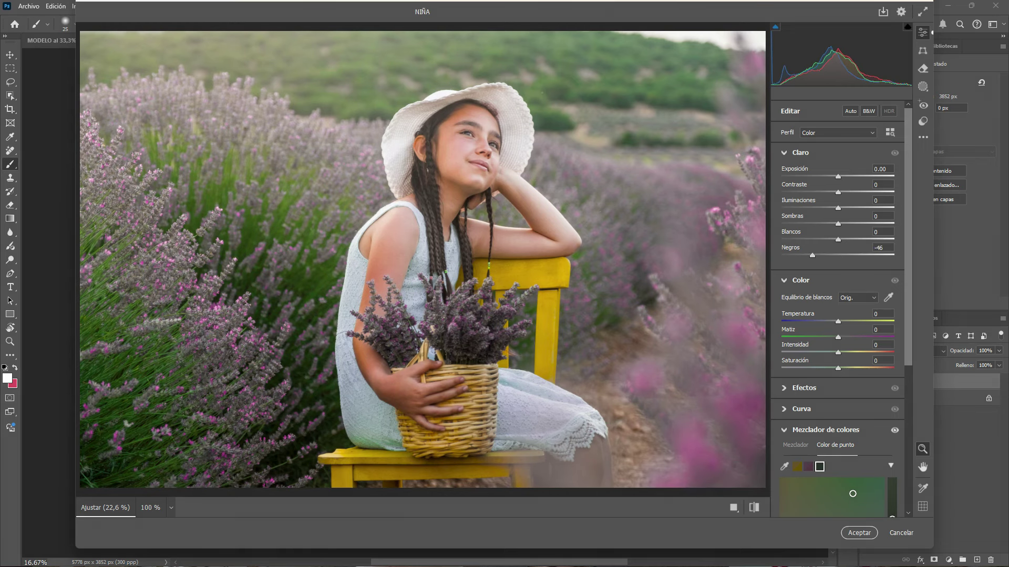
drag(812, 255, 817, 256)
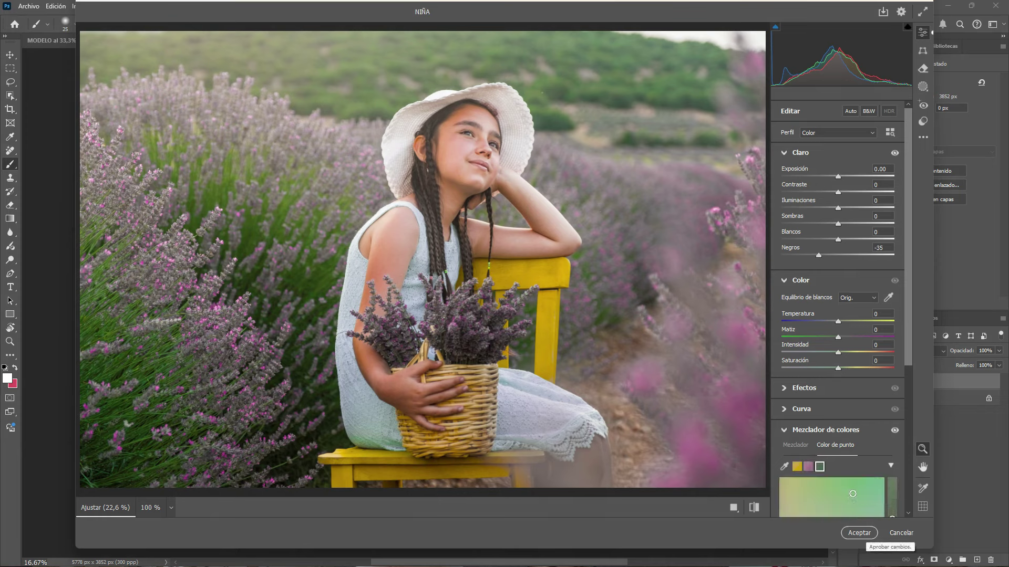
click(859, 534)
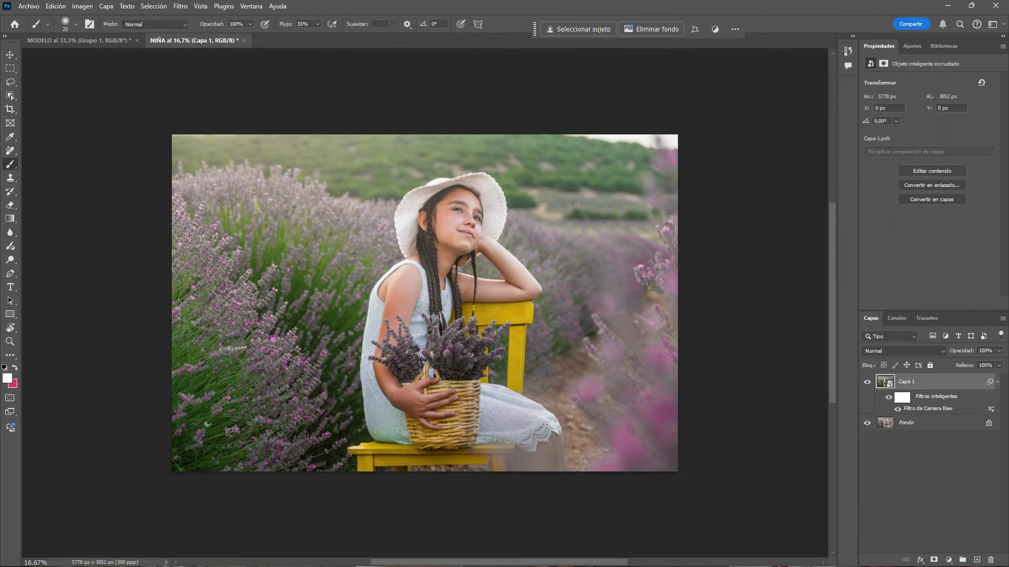
- Add a Selective Color layer clipped to Capa 1 with Negro +8 in the Negros
click(867, 381)
click(948, 560)
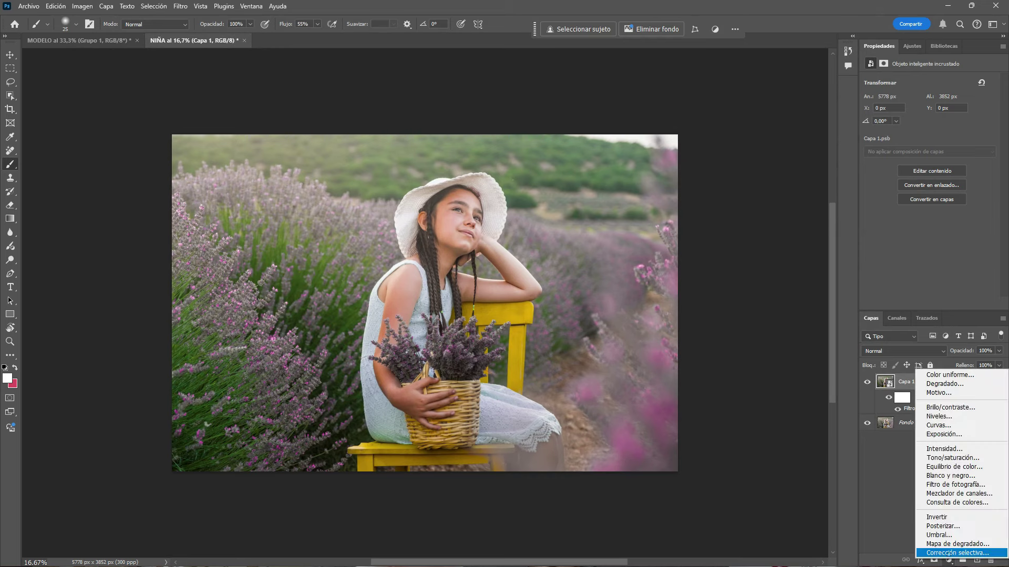
click(950, 553)
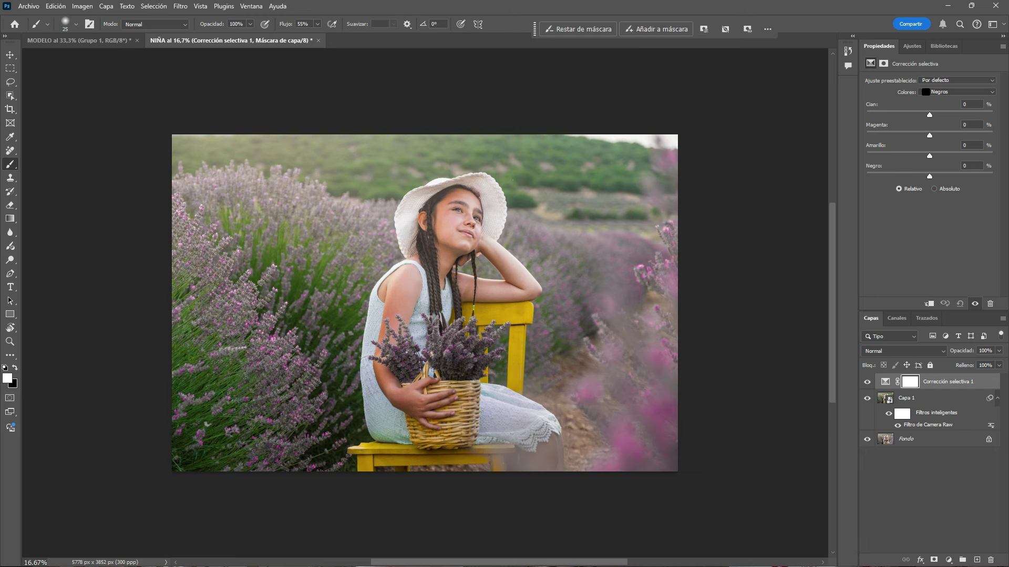
click(929, 304)
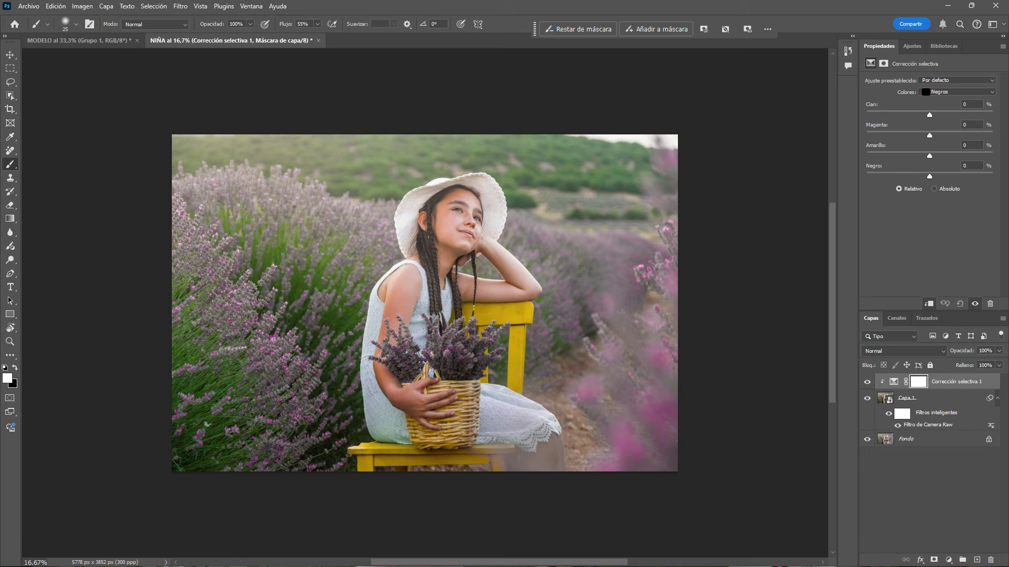
drag(929, 176, 936, 176)
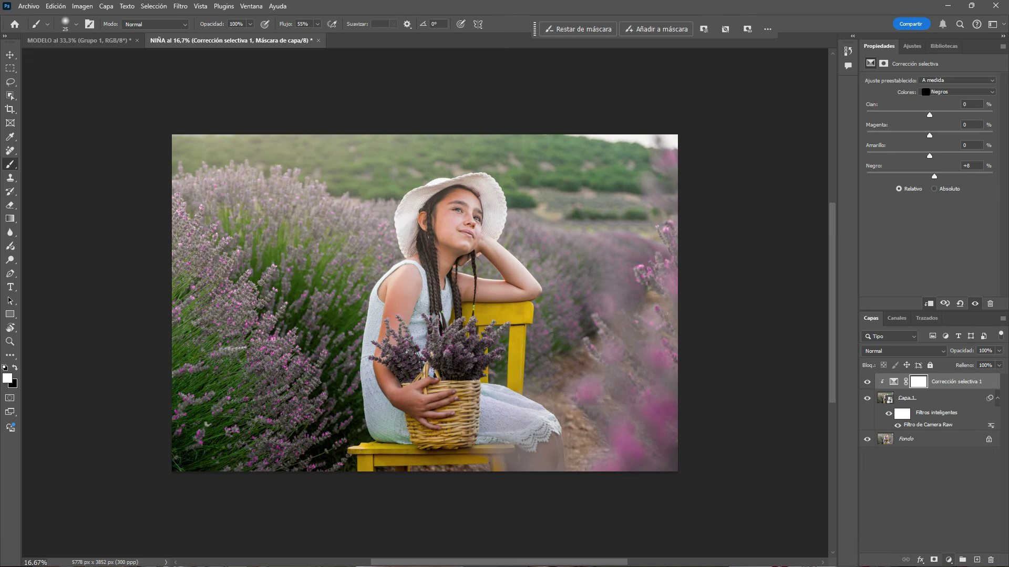
click(948, 560)
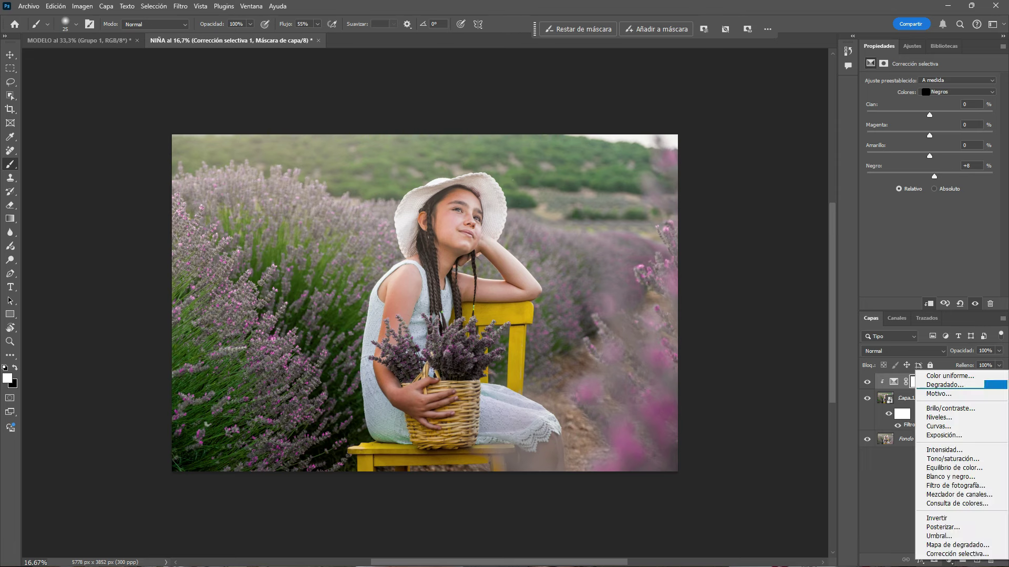
- Add a Brillo/contraste layer with Brillo 10, then stamp visible layers into Capa 2
click(950, 408)
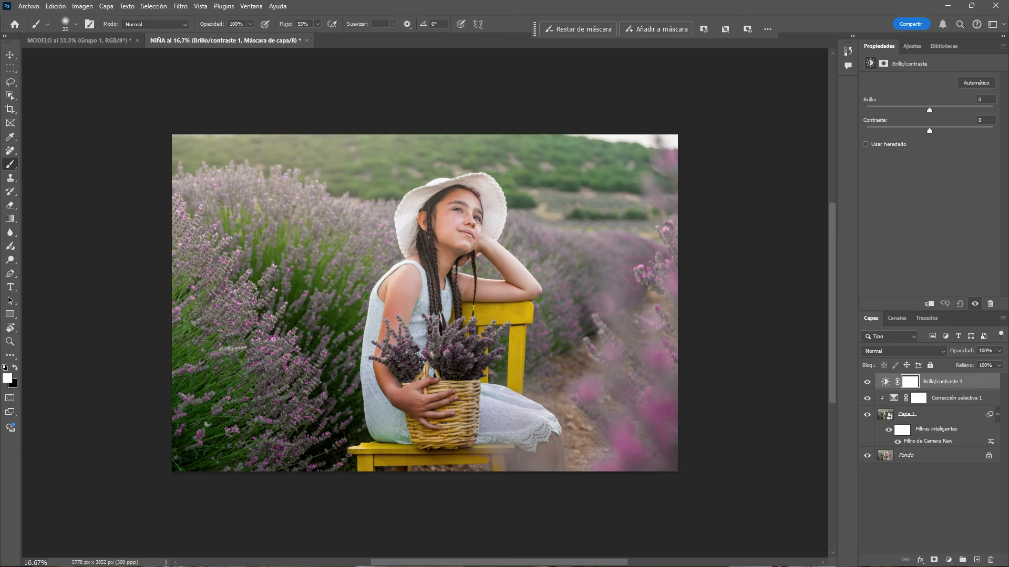
drag(929, 110, 935, 109)
click(981, 99)
text(10)
key(Return)
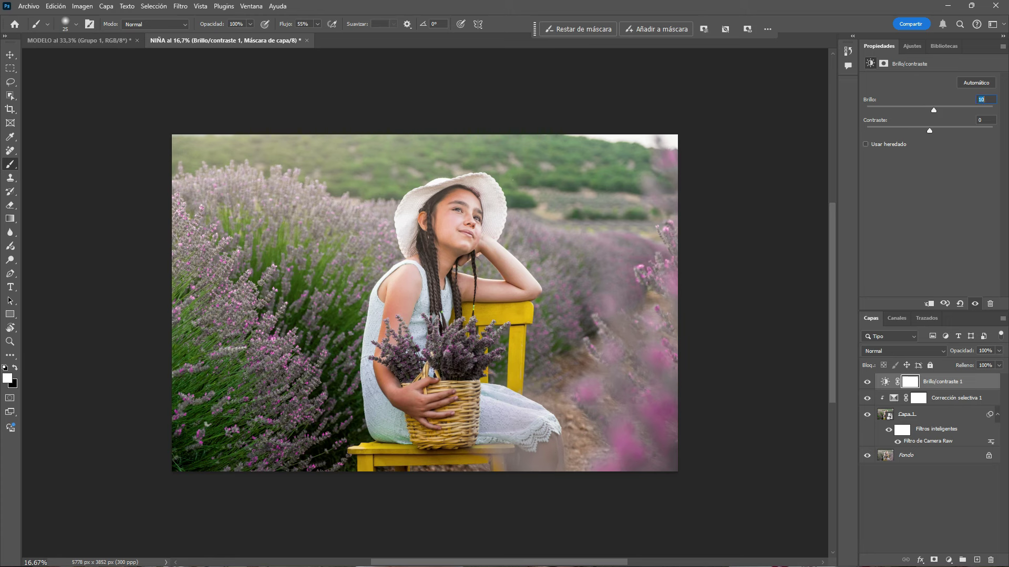
key(ctrl+comma)
key(ctrl+comma)
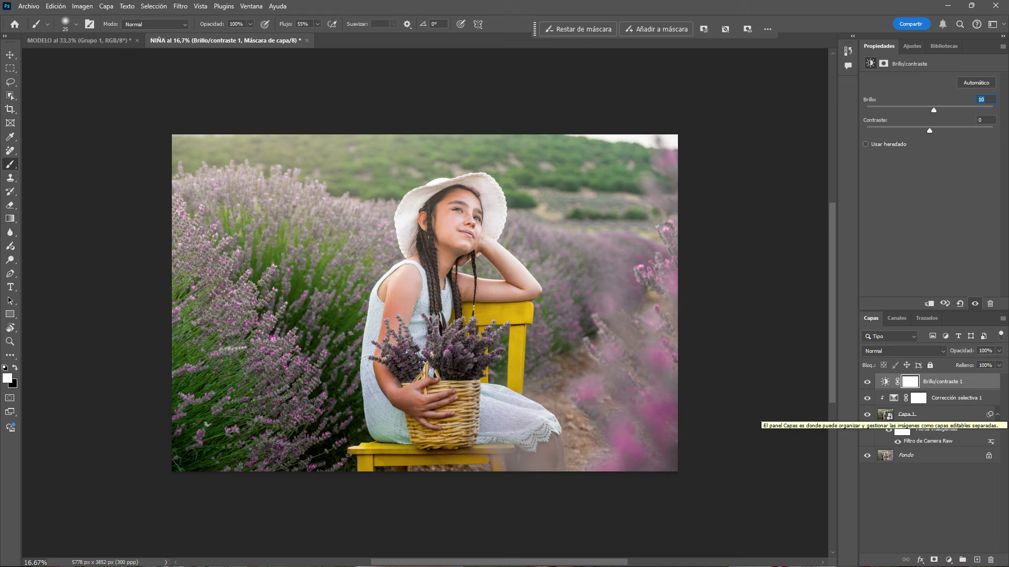
key(ctrl+shift+alt+e)
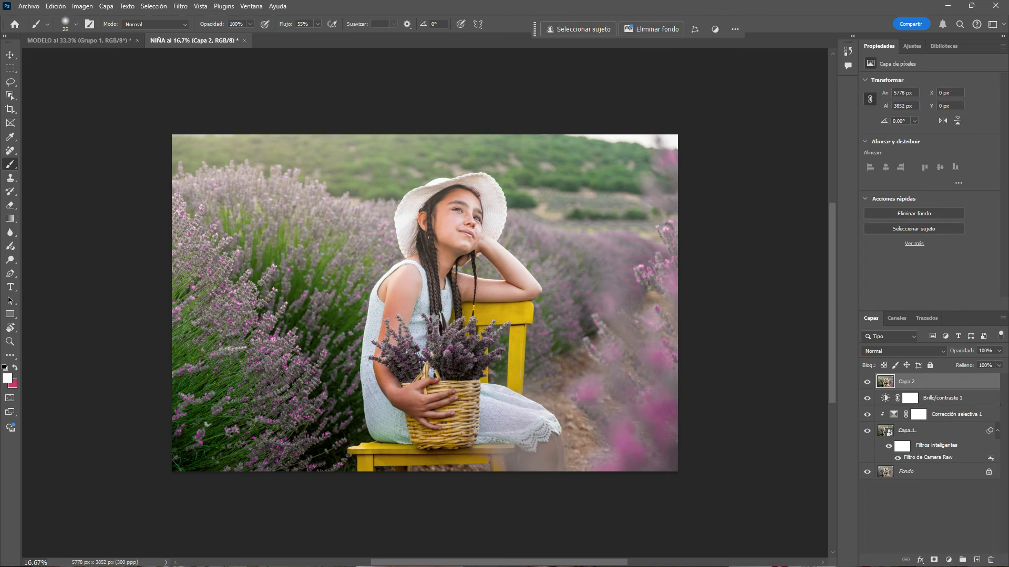
- Mask the girl on Capa 2 in Camera Raw with Iluminaciones -39 and Negros -10
click(181, 6)
click(212, 86)
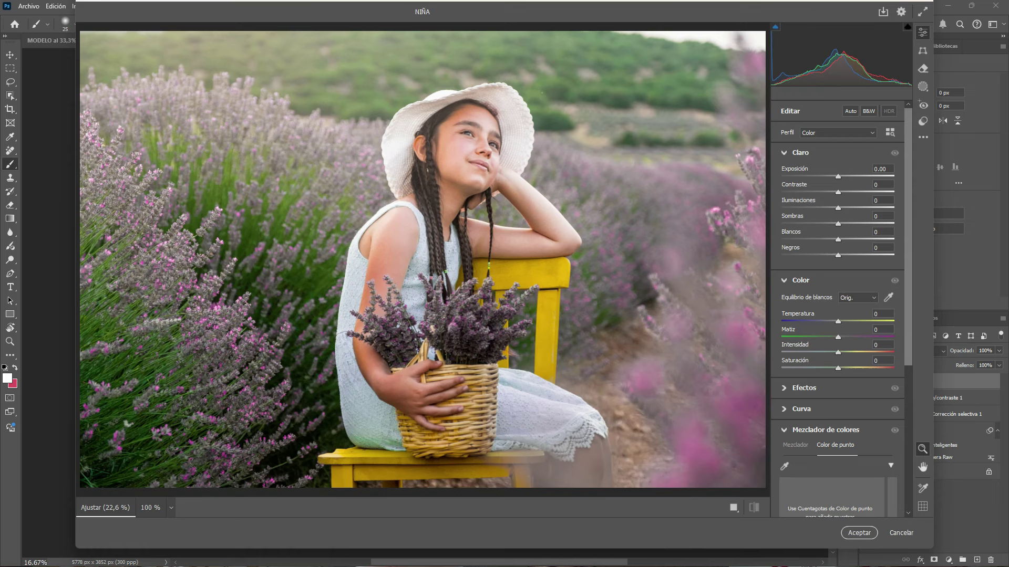
click(922, 86)
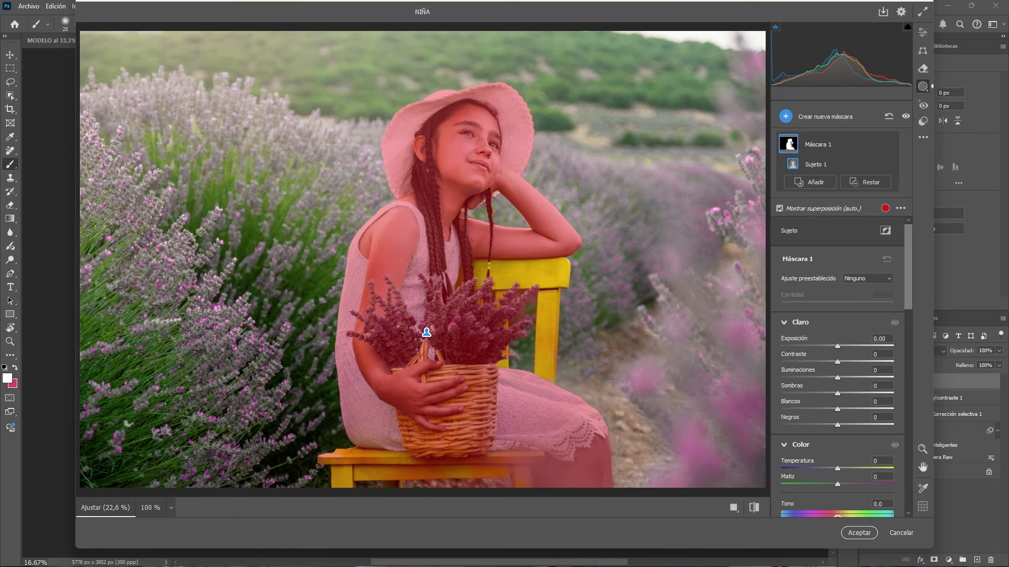
click(780, 208)
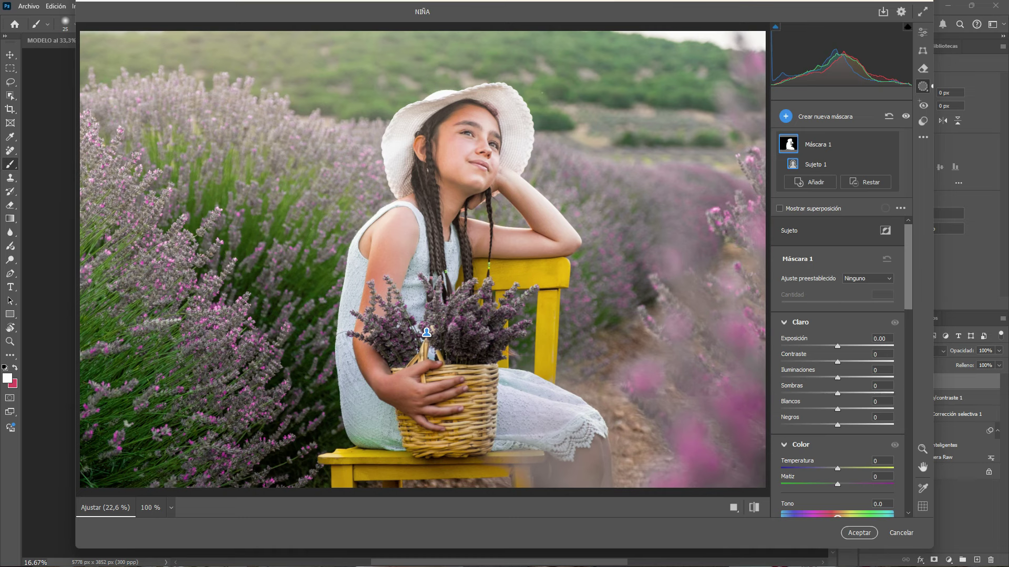
drag(838, 378, 815, 378)
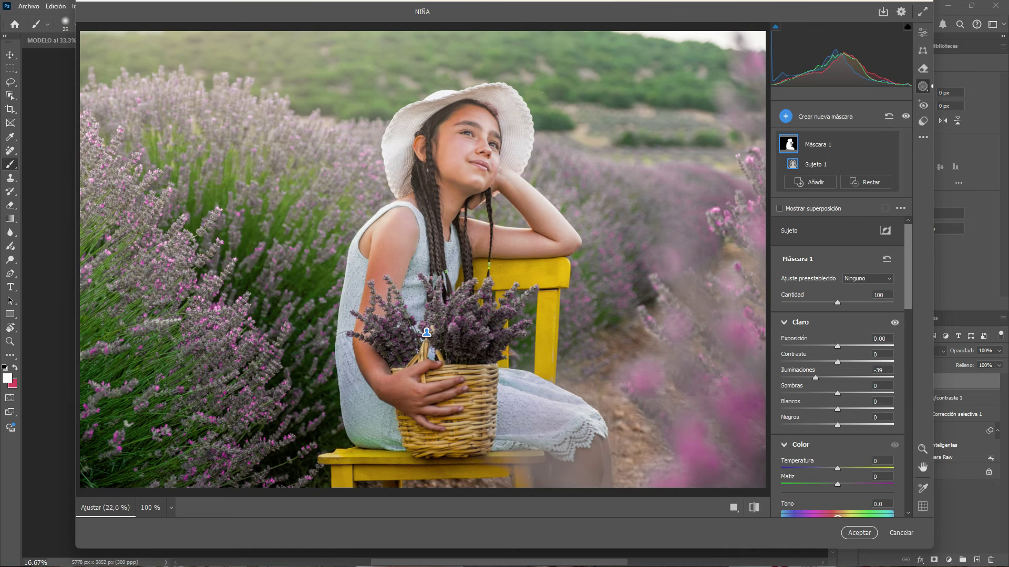
drag(837, 424, 827, 424)
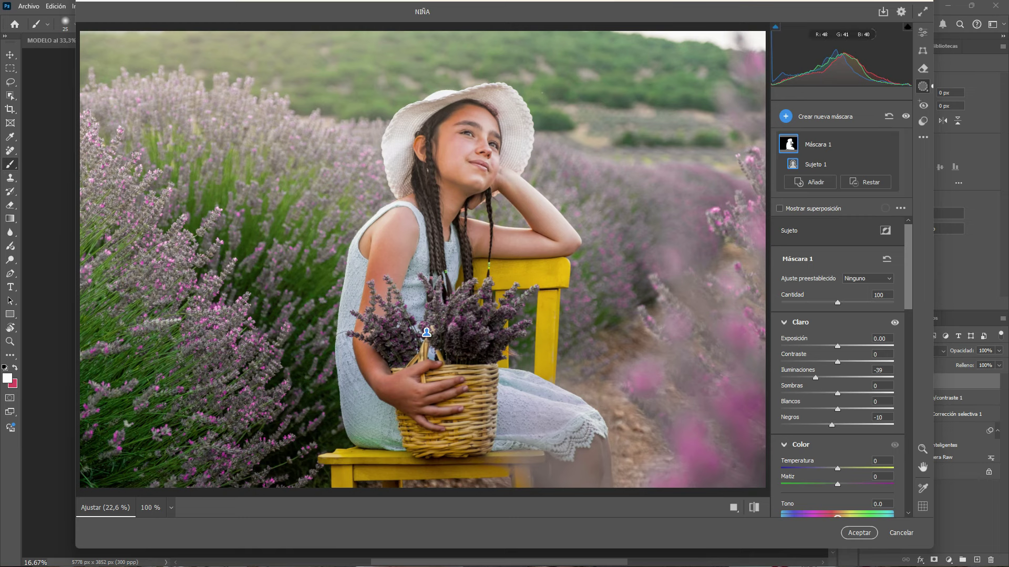
click(900, 533)
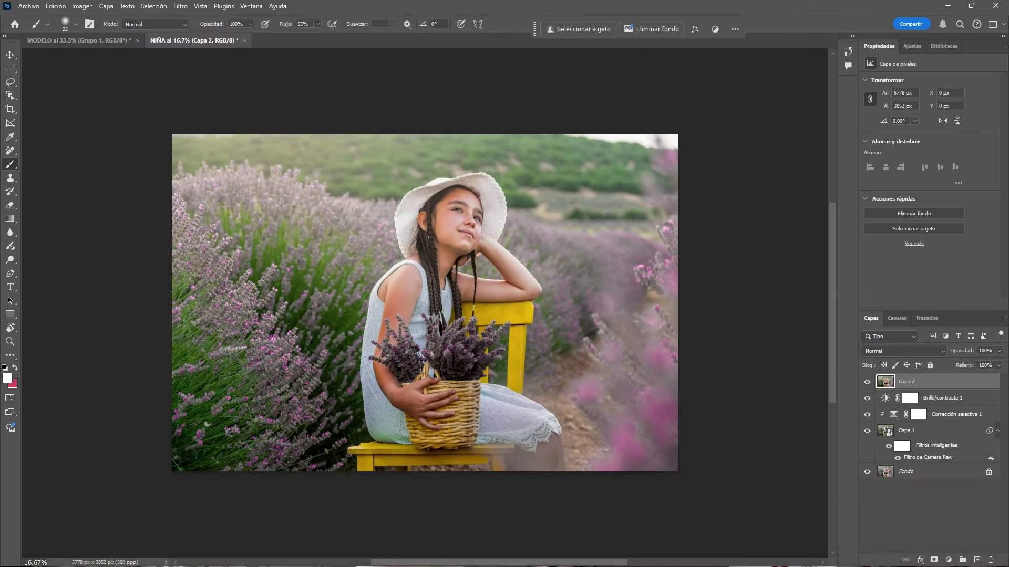
- Rename Capa 2 to 'MENOS ILUMINACION SOBRE LA MODELO'
double_click(906, 381)
text(MENOS ILUMINACION SOBRE LA )
text(MODELO)
key(Return)
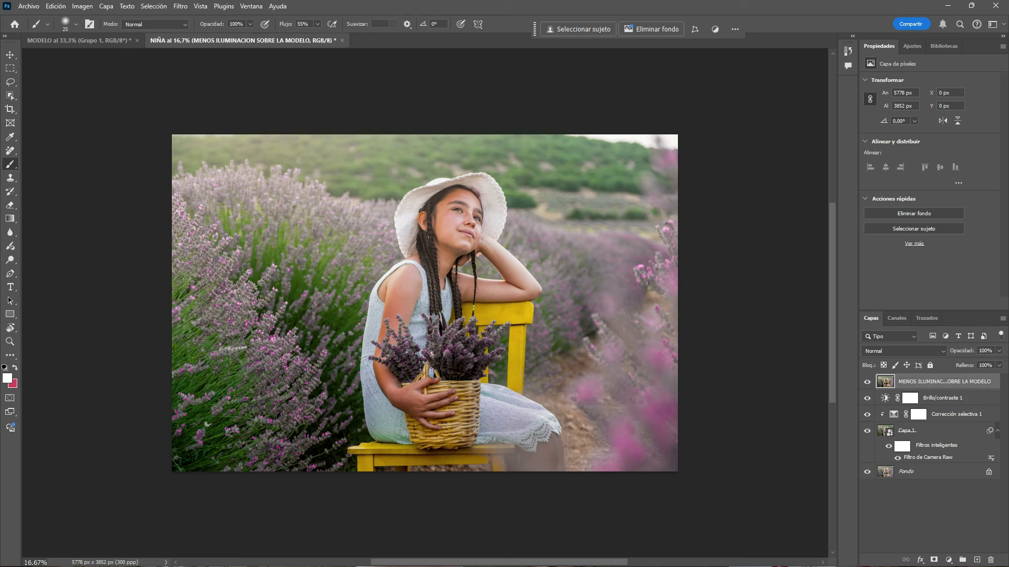
- Group all edit layers into Grupo 1, compare it off and on, and zoom in on the girl
key(ctrl+alt+a)
key(ctrl+g)
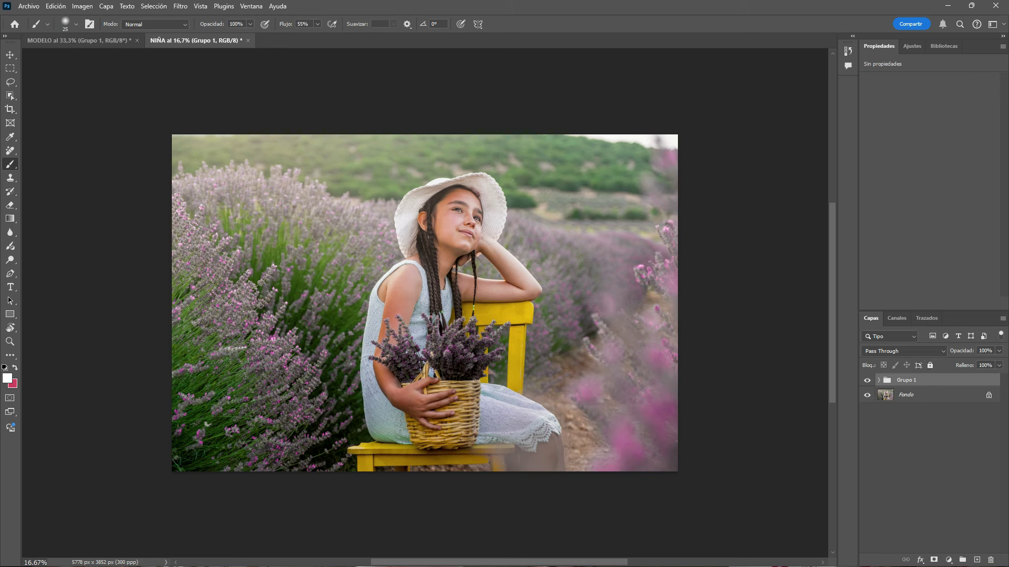
key(ctrl+comma)
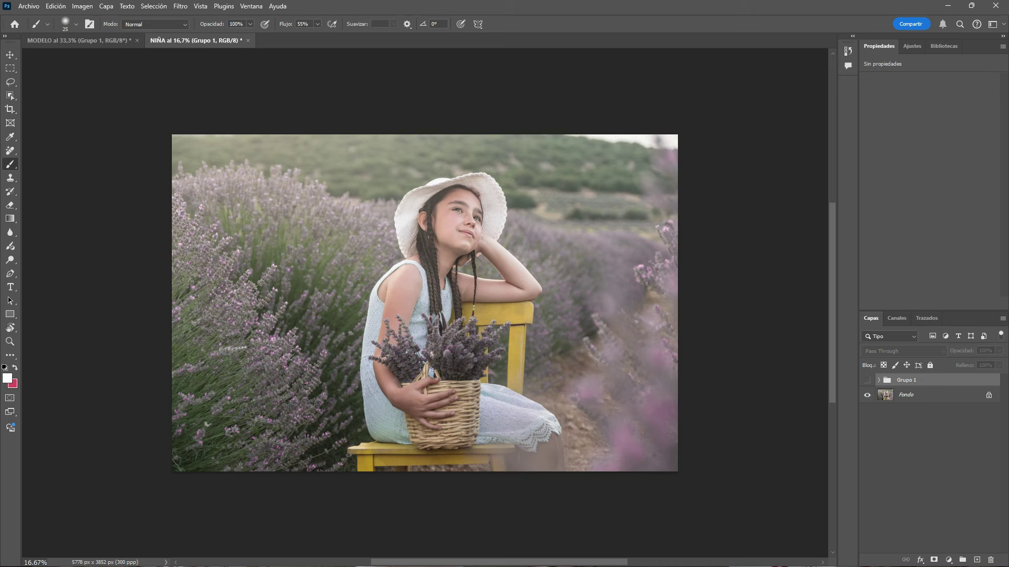
click(867, 380)
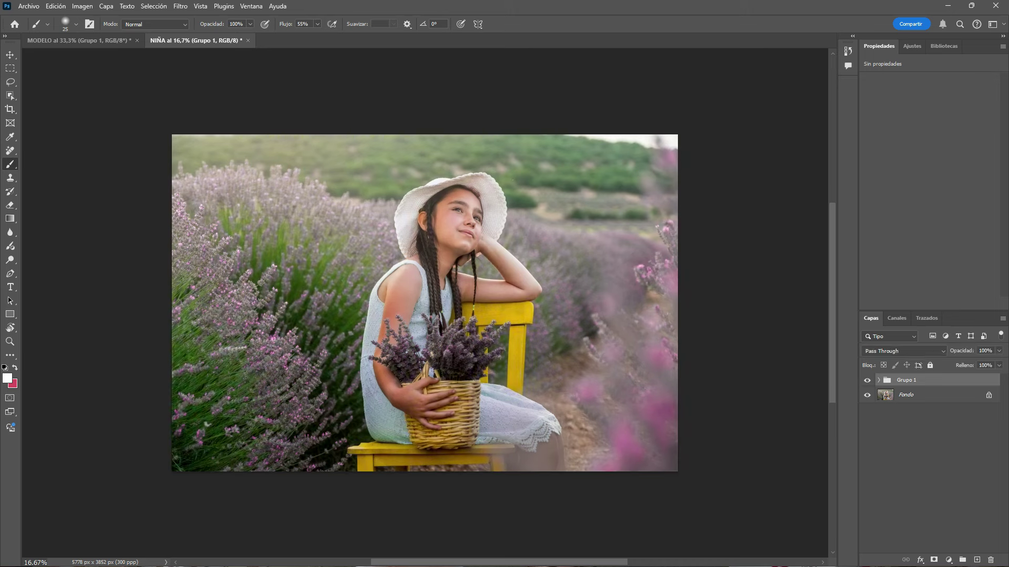
click(10, 341)
click(457, 310)
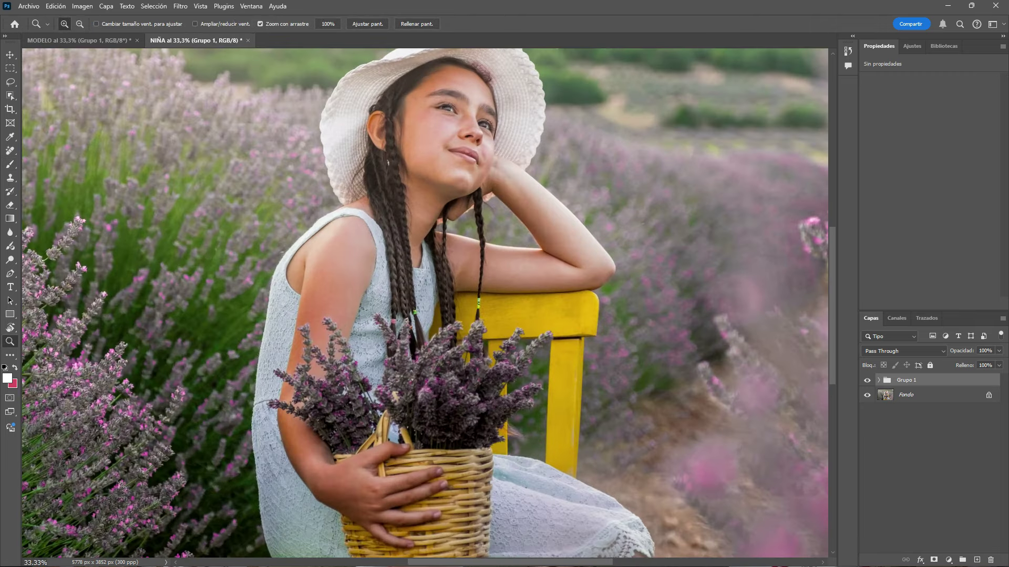
click(867, 379)
click(866, 380)
click(867, 380)
scroll(425, 303, up, 2)
scroll(425, 303, up, 2)
scroll(425, 303, down, 2)
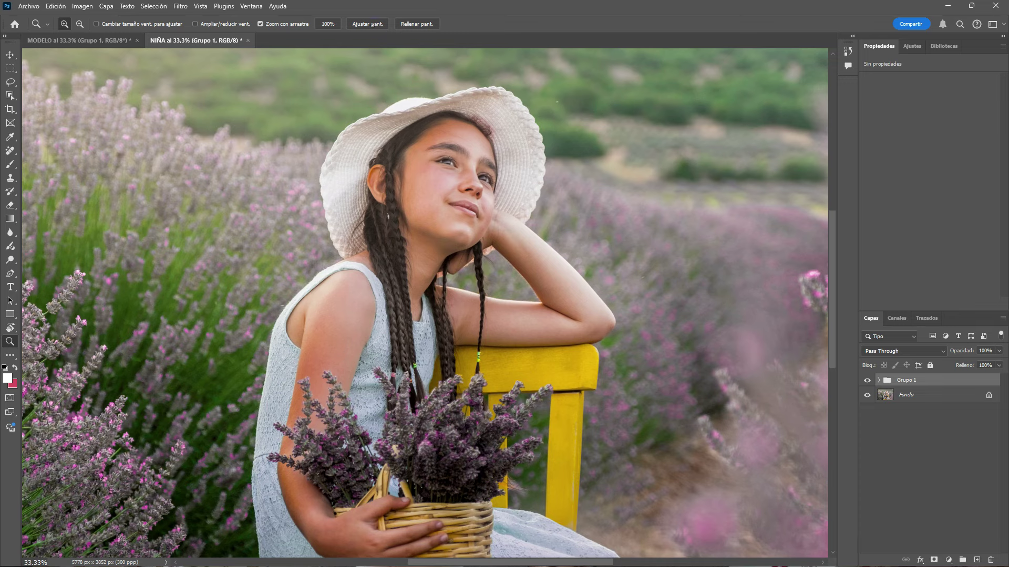
click(372, 24)
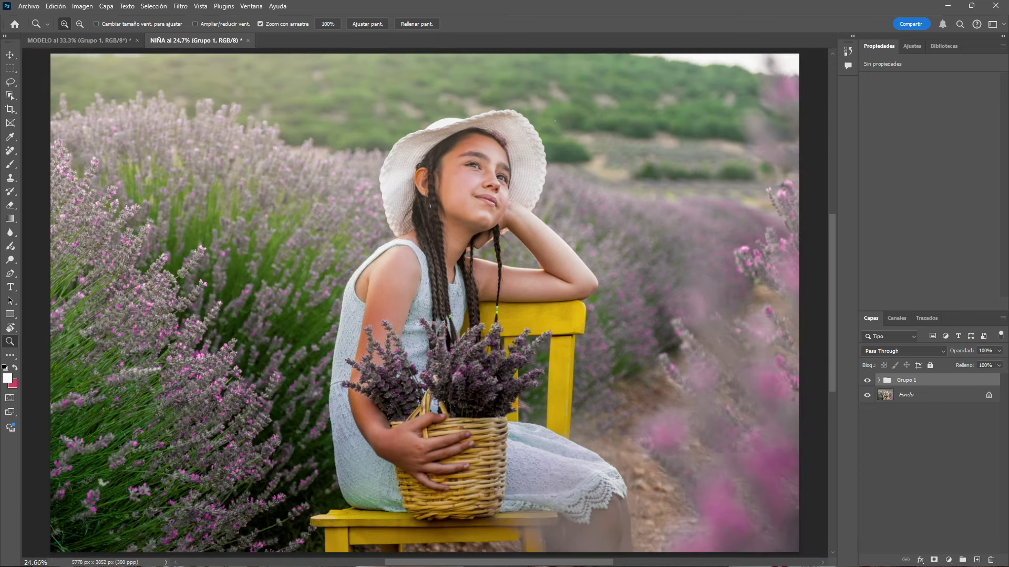
click(89, 41)
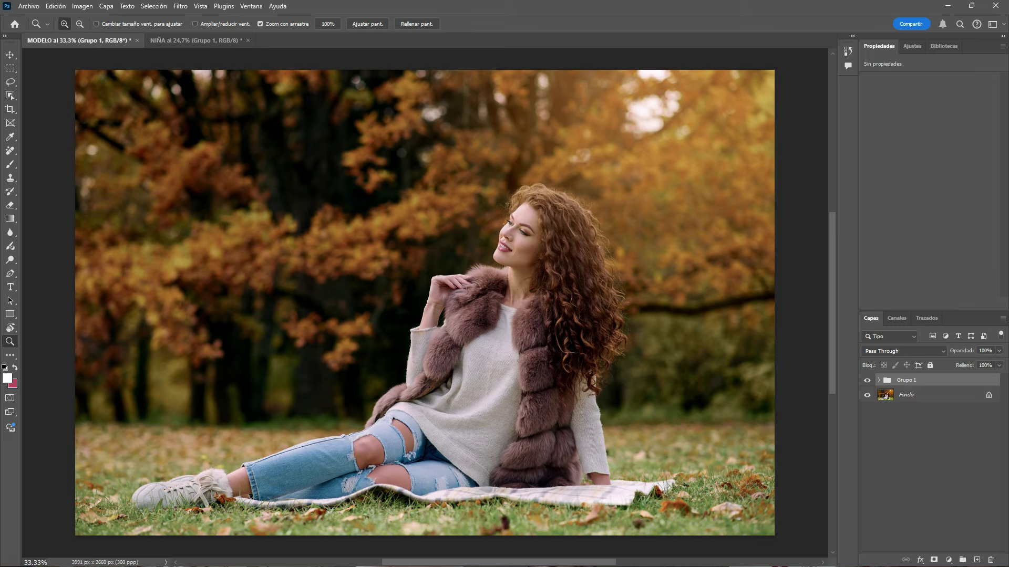
click(193, 42)
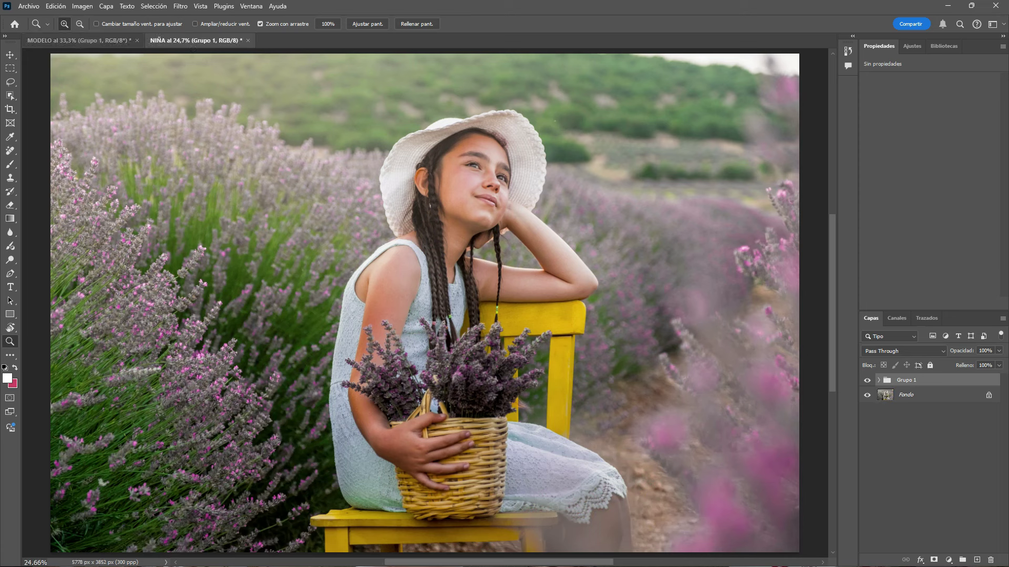
click(867, 380)
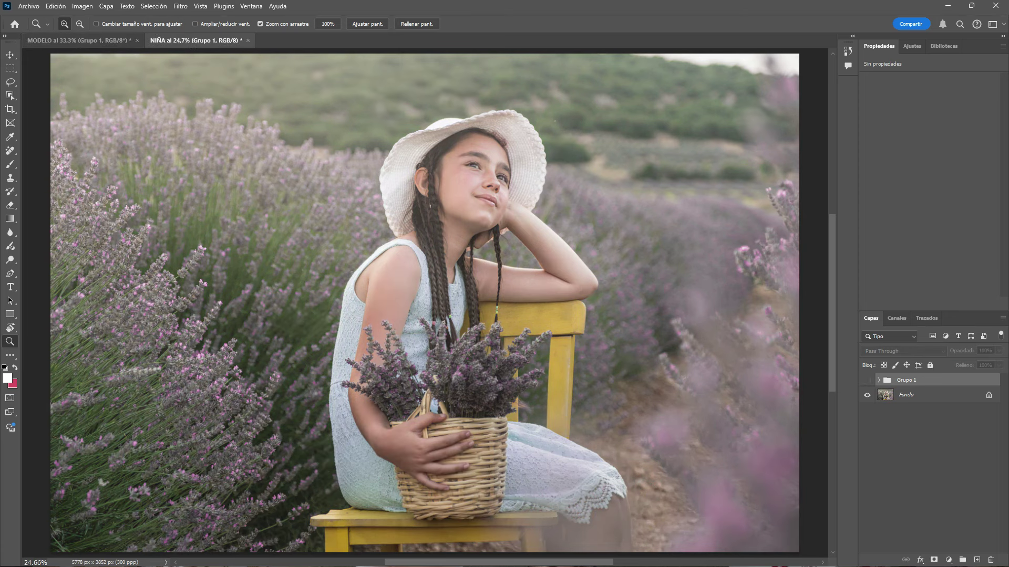
click(867, 379)
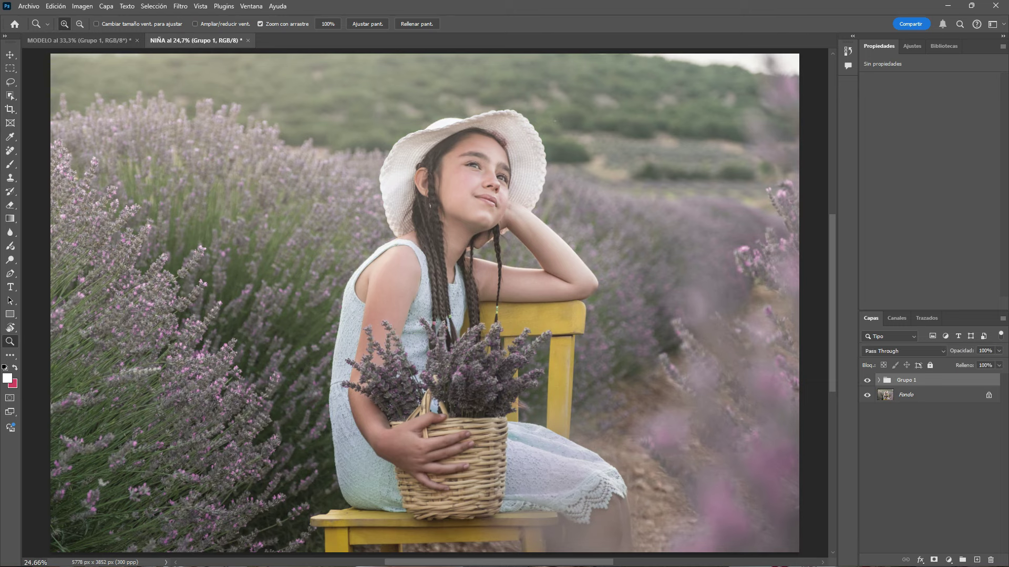